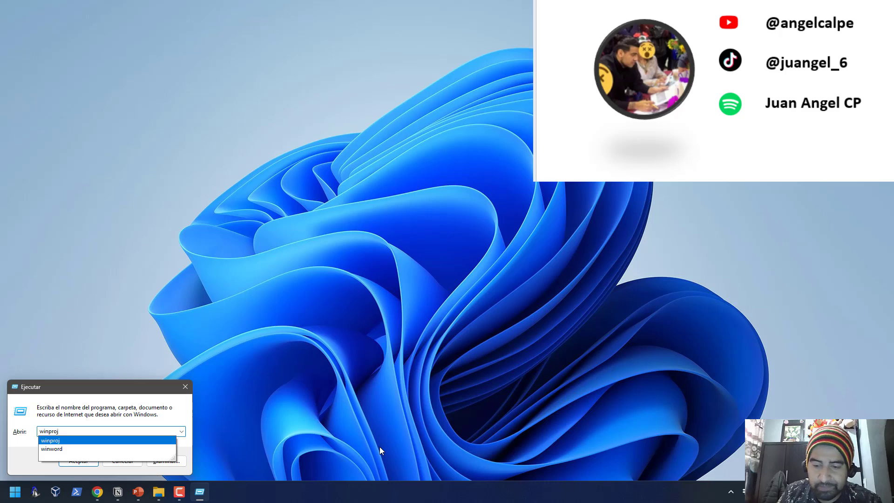
Launch Microsoft Project with the winproj command and create a blank project.
key(Return)
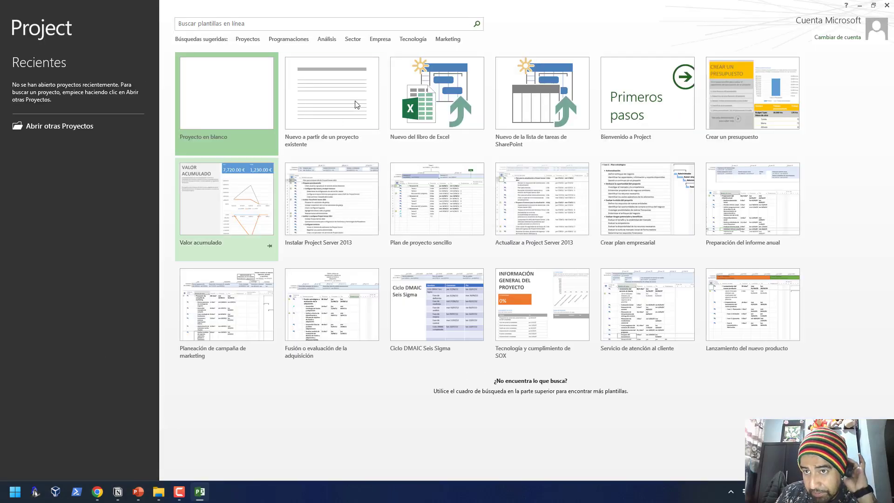
click(215, 104)
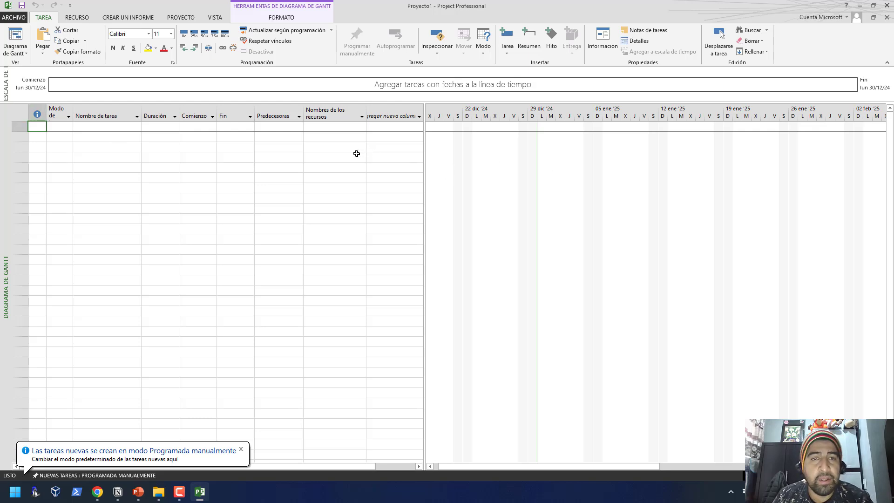
drag(39, 126, 368, 365)
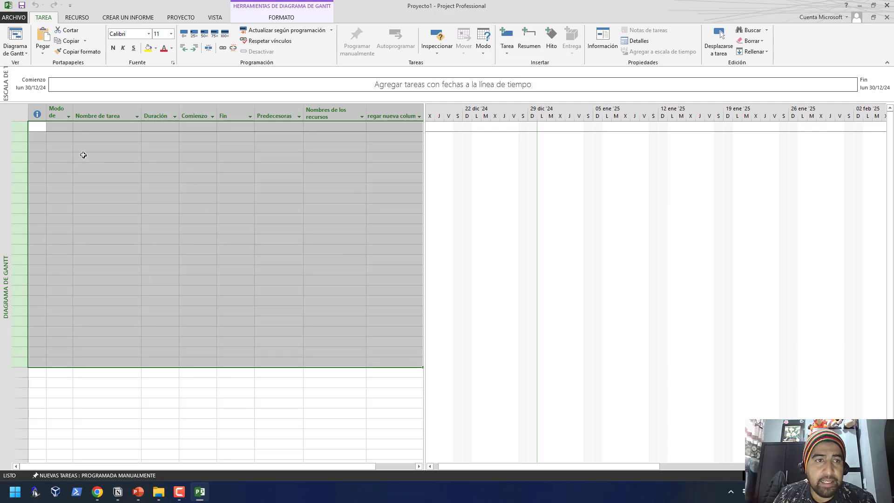
drag(83, 155, 98, 302)
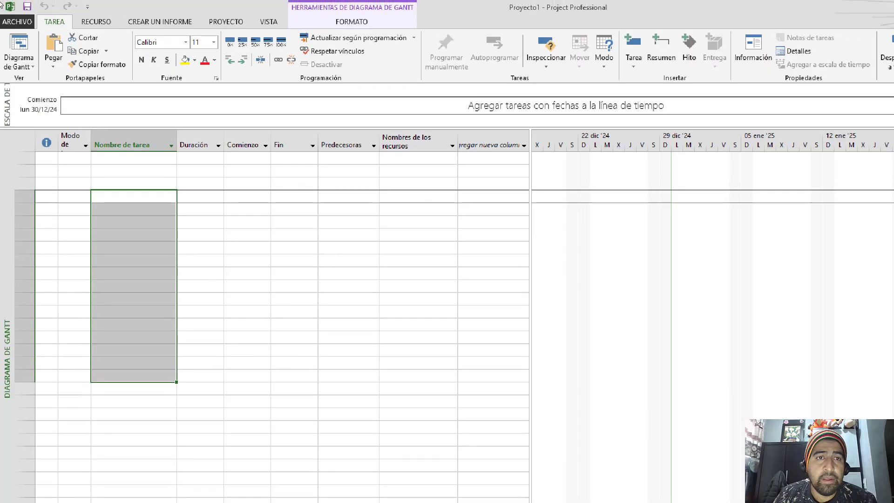
click(95, 21)
click(54, 21)
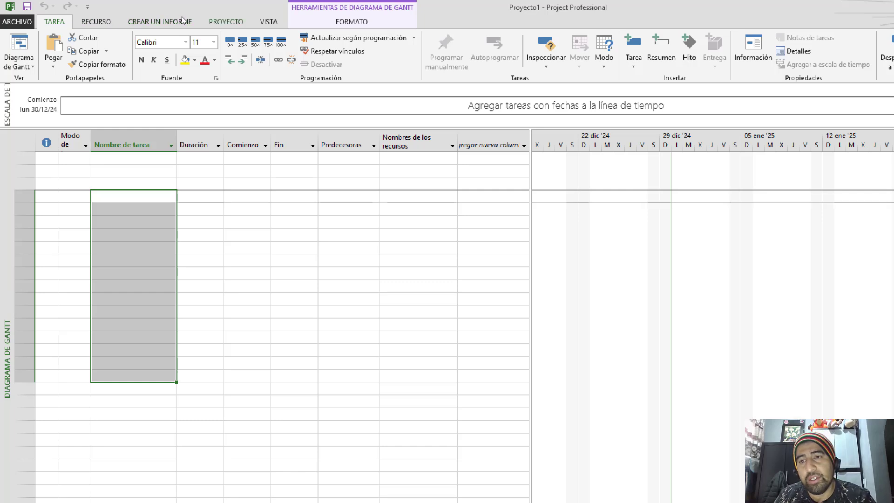
click(26, 57)
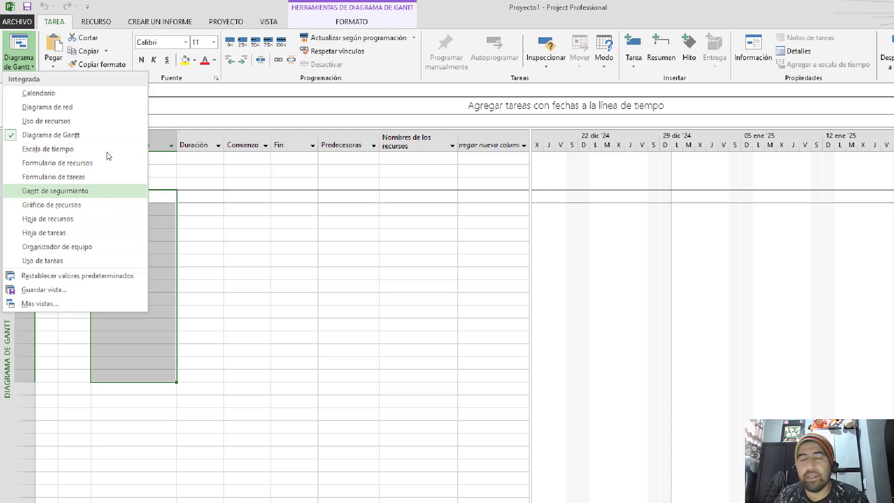
click(21, 57)
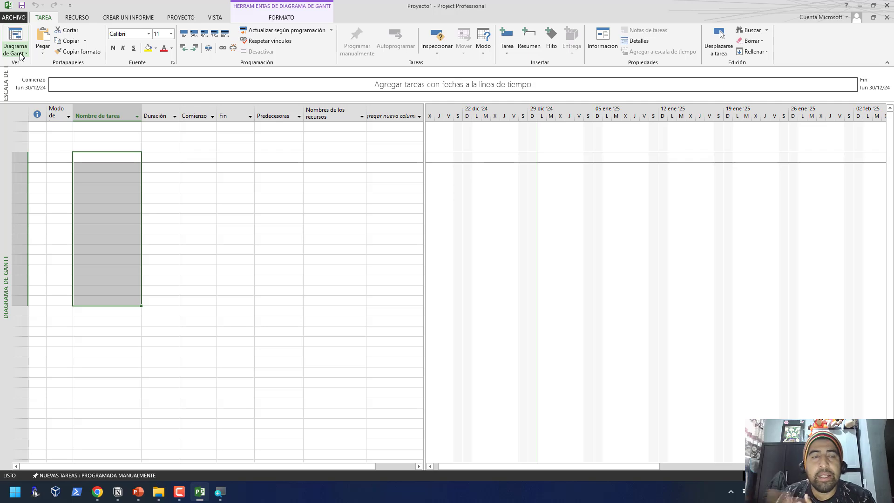
Enter "Proyecto General" as the first task name in the task table.
click(114, 138)
click(116, 126)
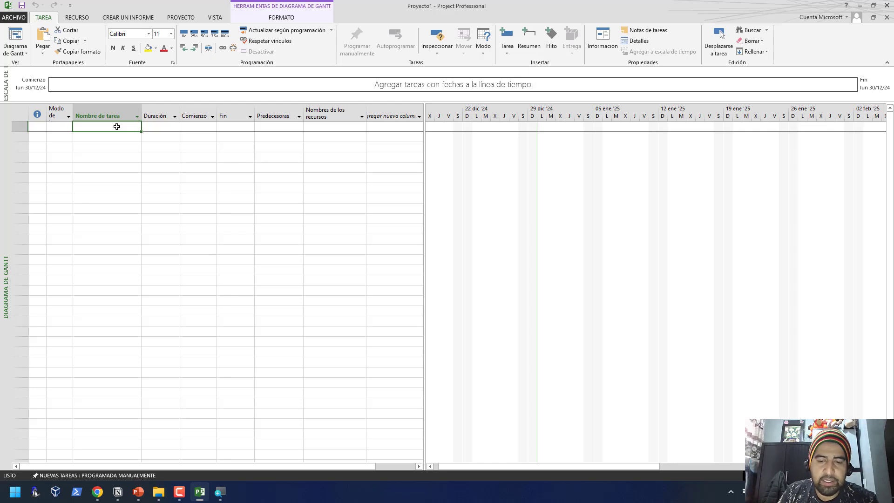
text(Proyect)
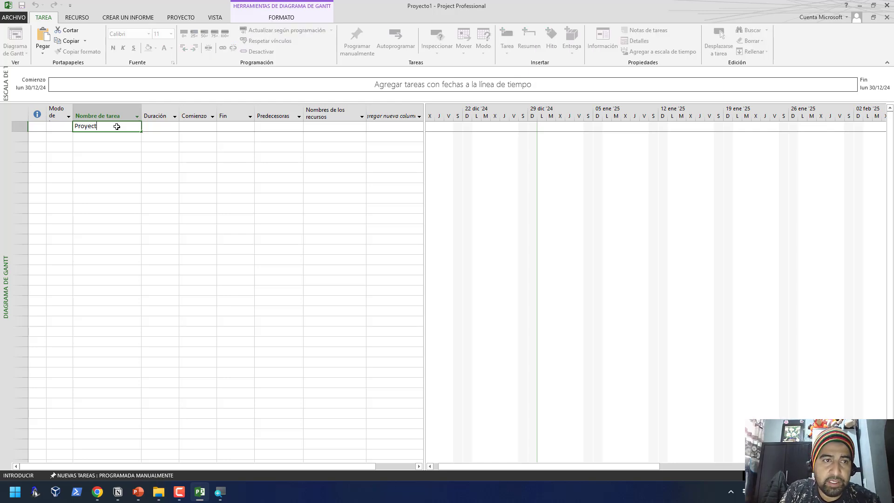
text(o General)
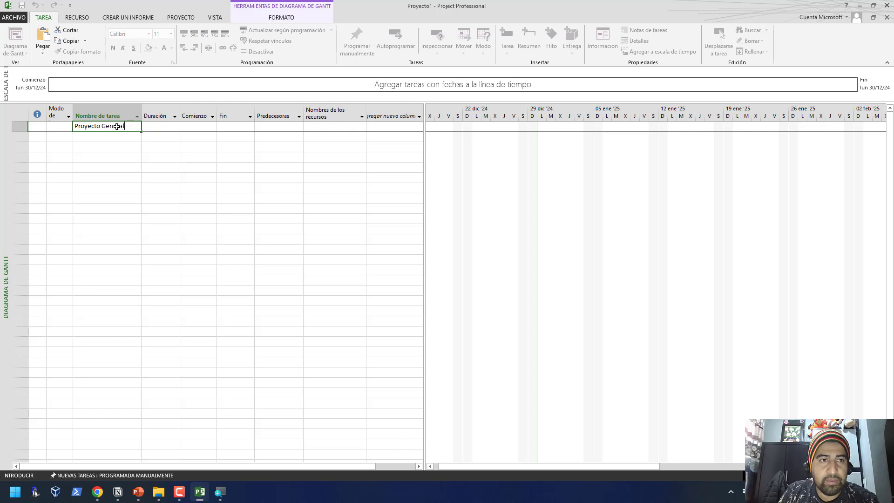
key(Return)
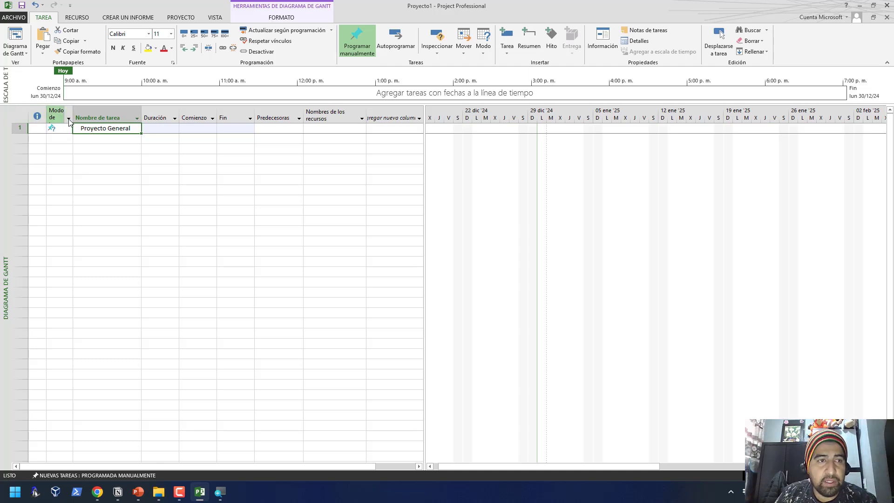
Widen the Modo de tarea column to show its full heading, and narrow it again to about the icon width.
drag(73, 115, 101, 116)
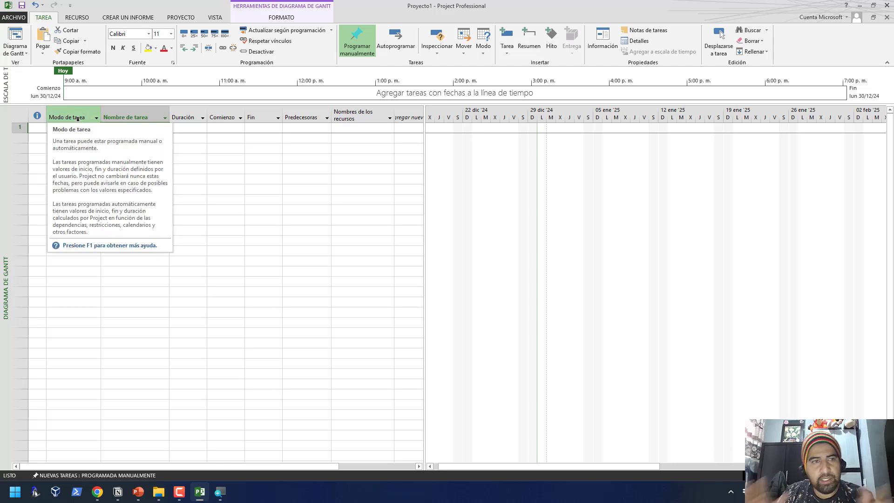
text(Proyecto General)
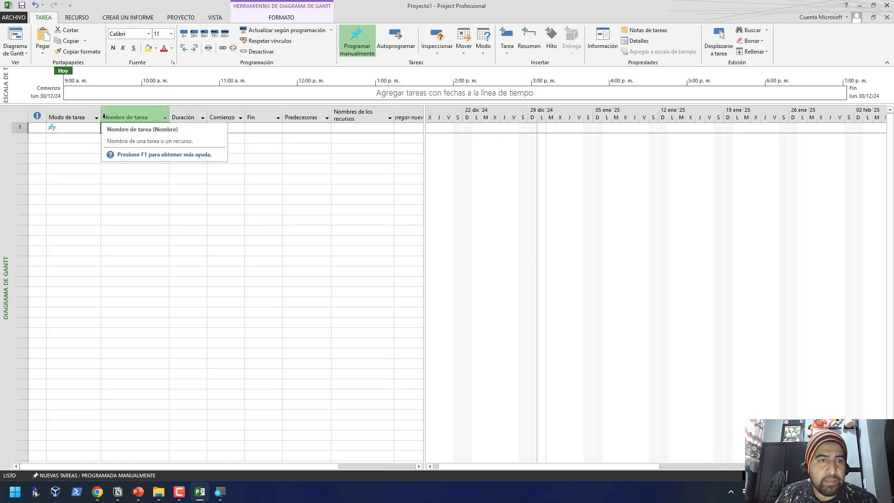
drag(100, 114, 67, 114)
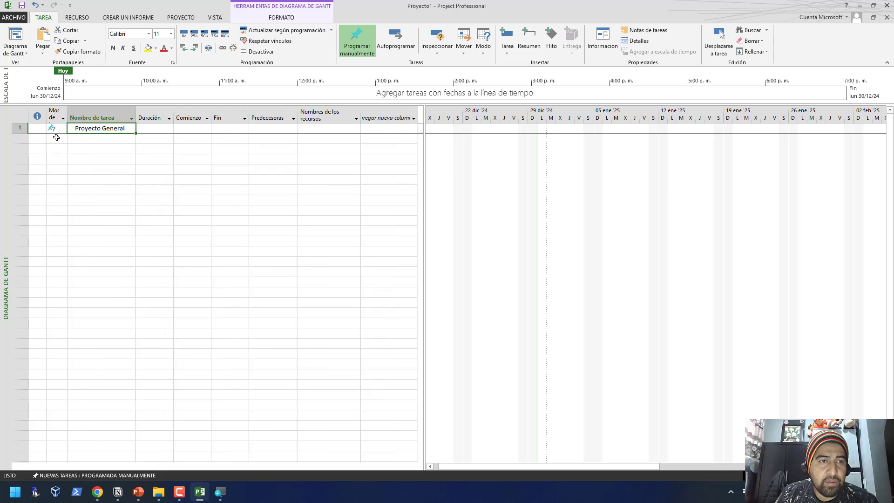
Add the tasks "Fase 1" and "Fase 2" in the rows below Proyecto General.
click(88, 136)
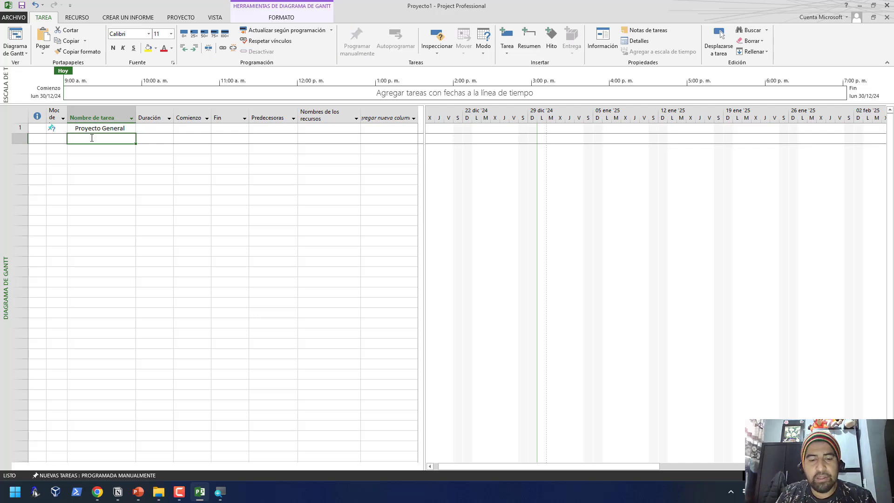
text(F)
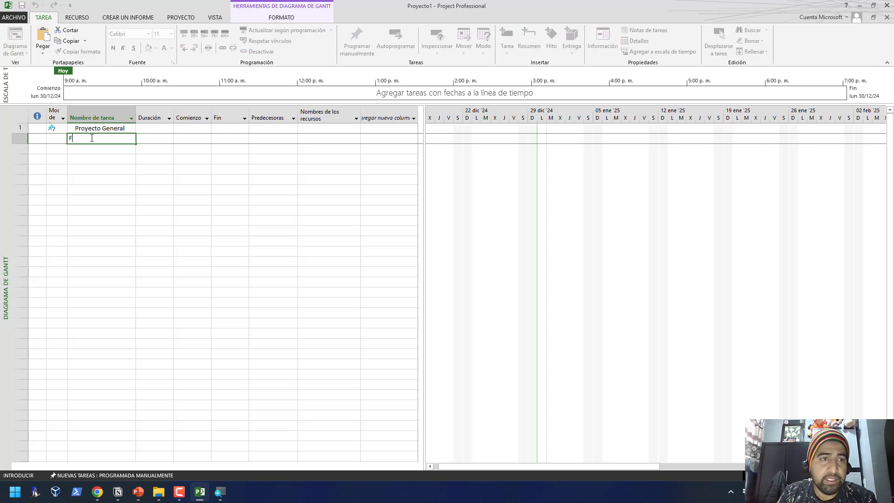
text(ase 1)
key(Return)
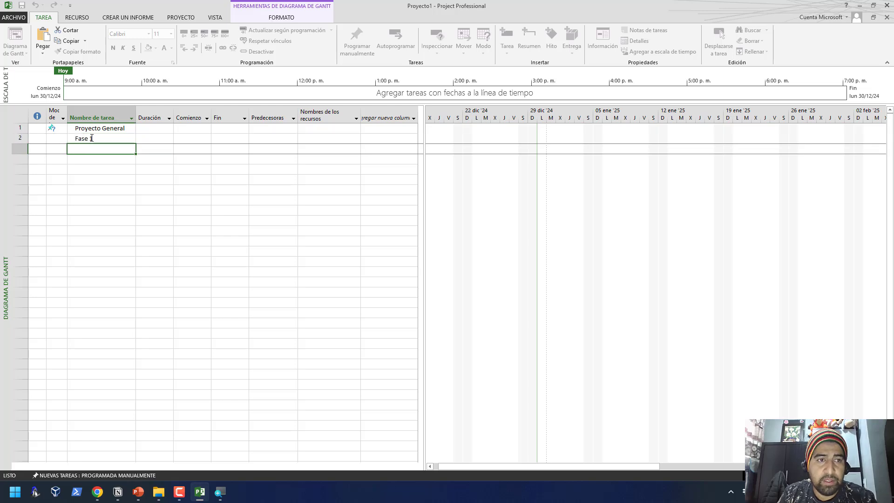
text(Fase )
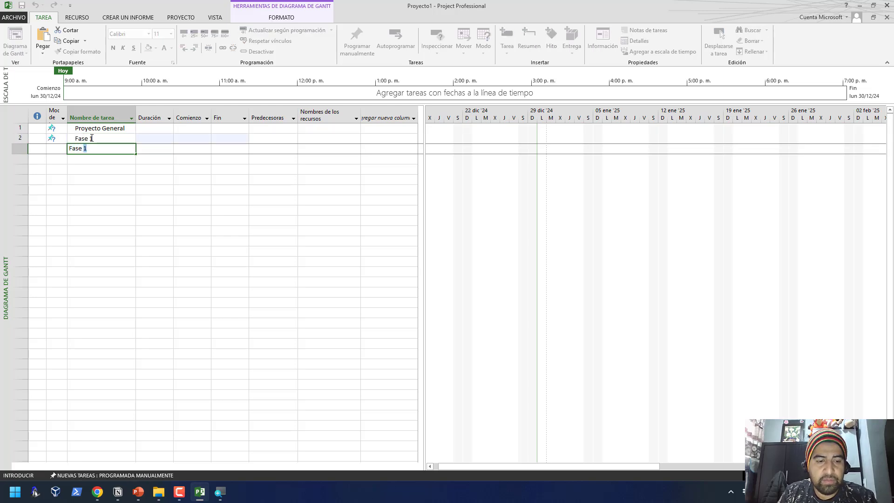
text(2)
key(Return)
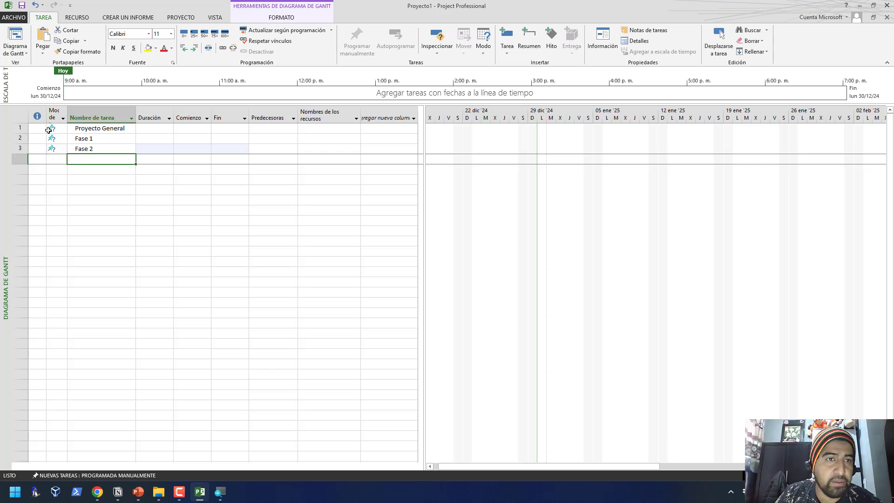
Set the task mode of Proyecto General to Programada automáticamente.
click(59, 129)
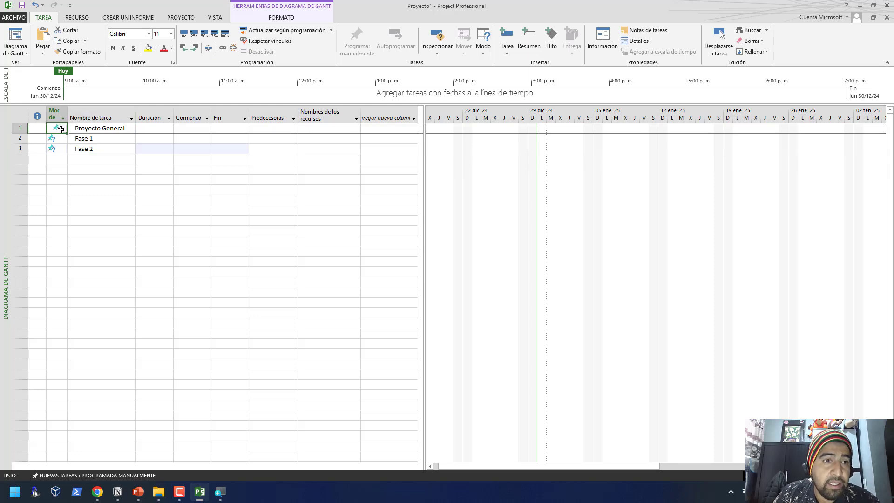
click(63, 130)
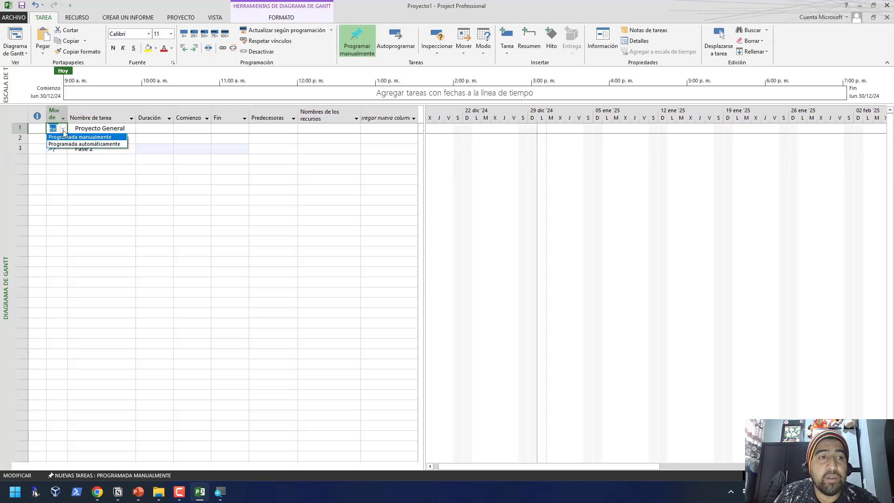
click(74, 145)
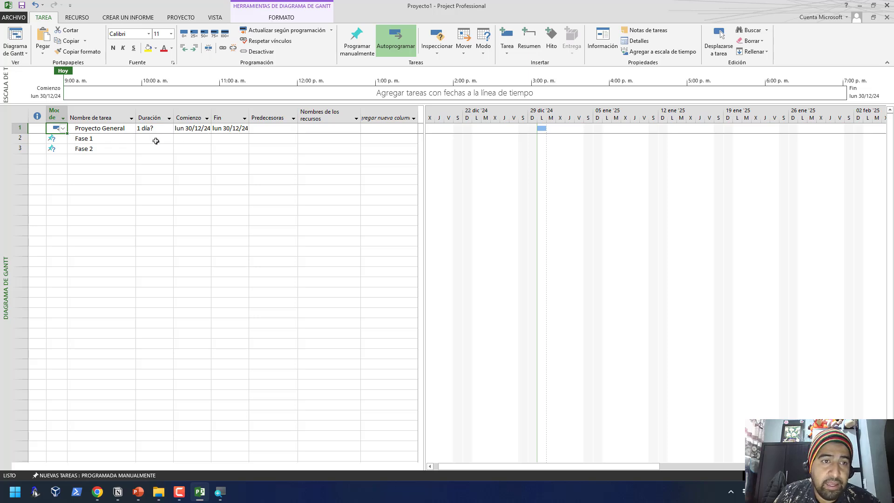
click(66, 142)
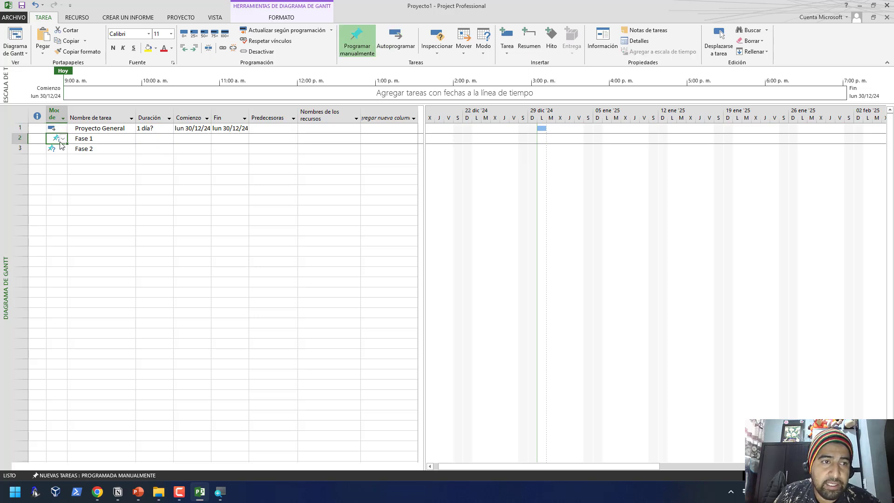
drag(155, 139, 231, 150)
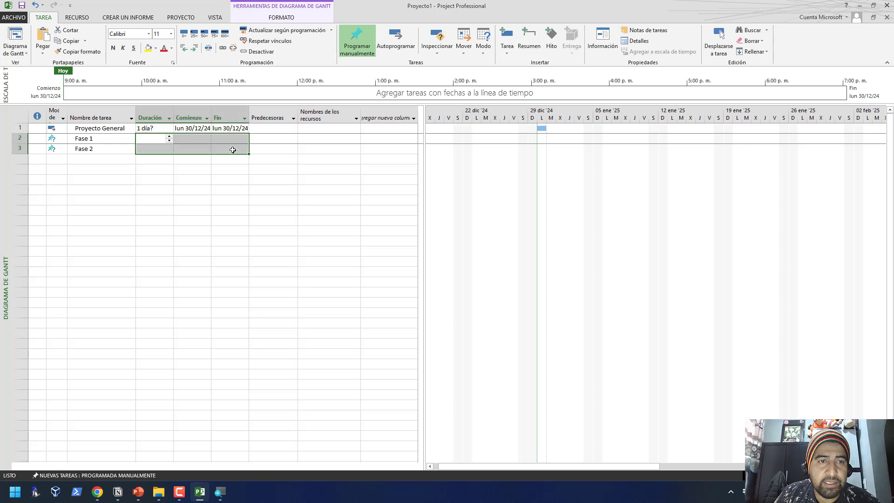
click(57, 139)
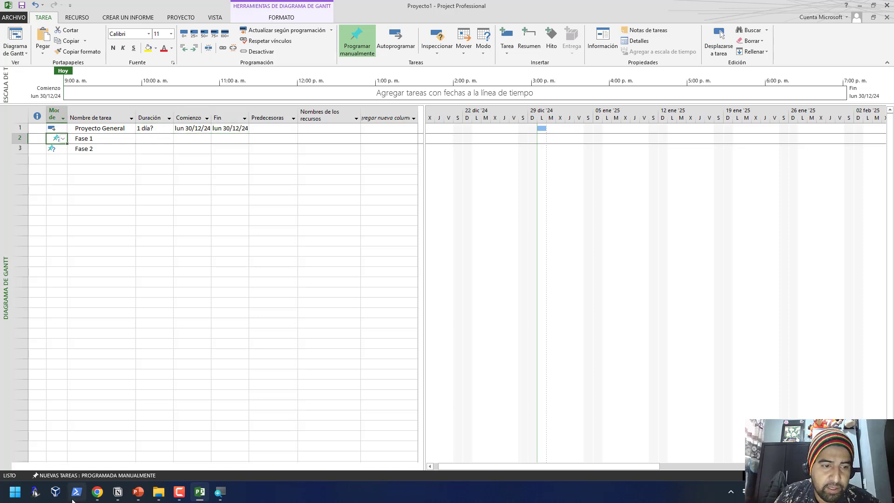
Set the default mode for new tasks to Programada automáticamente and add the tasks "Fase 3" and "Fase 4" below Fase 2.
click(69, 477)
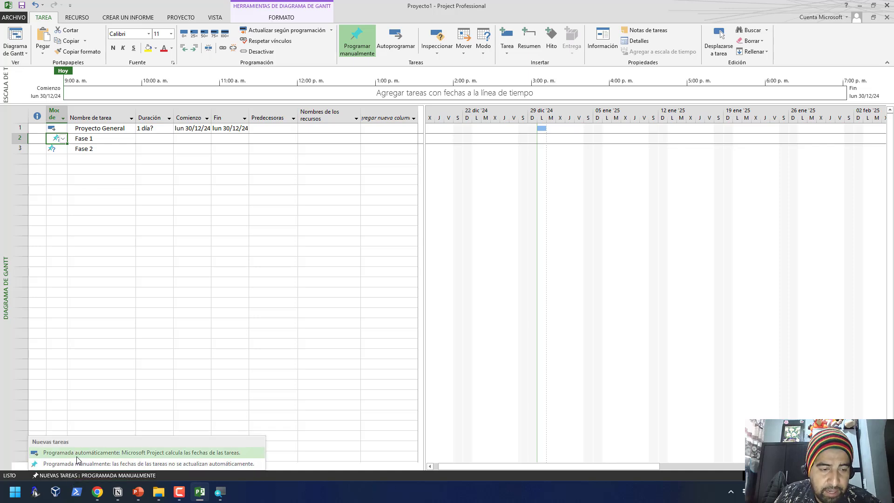
click(76, 454)
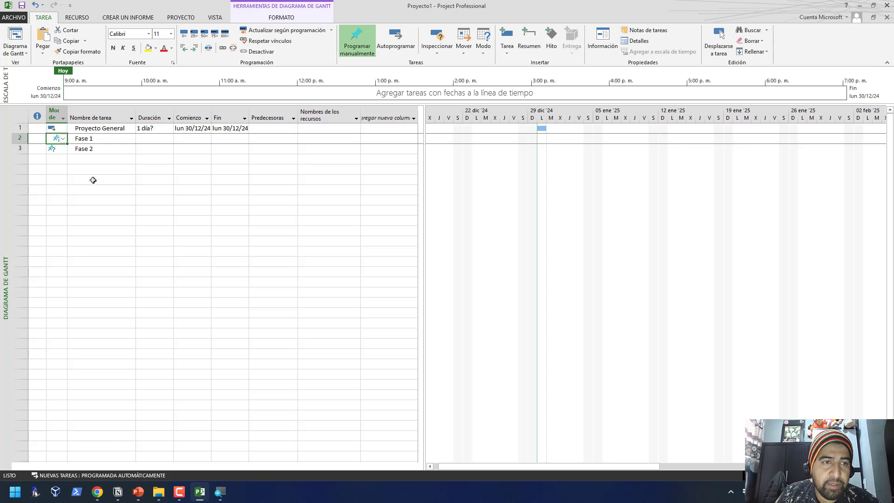
click(97, 158)
text(Fase 3)
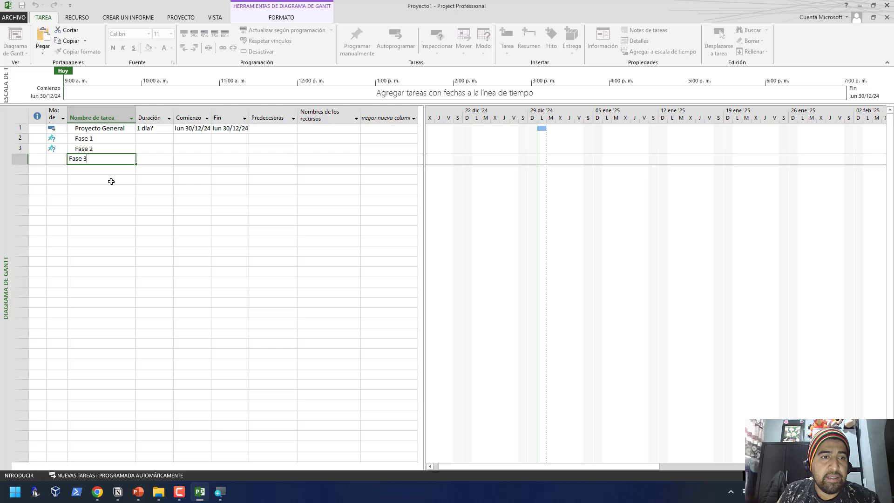
key(Return)
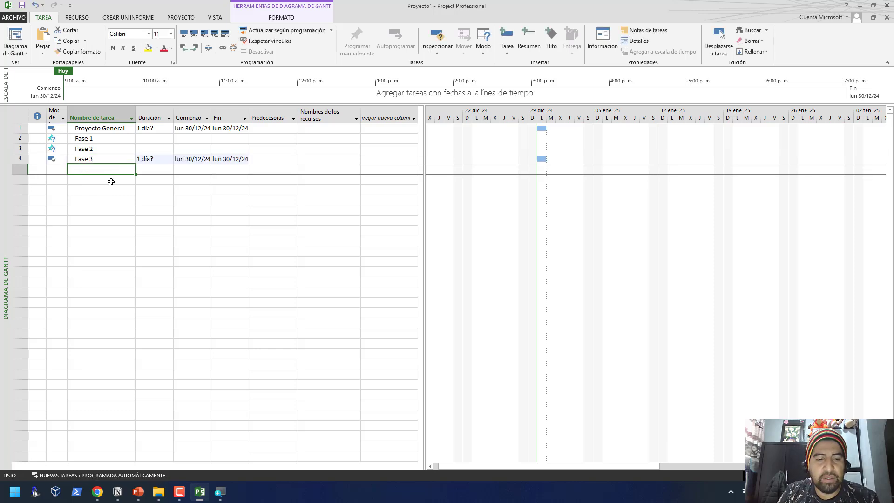
text(F)
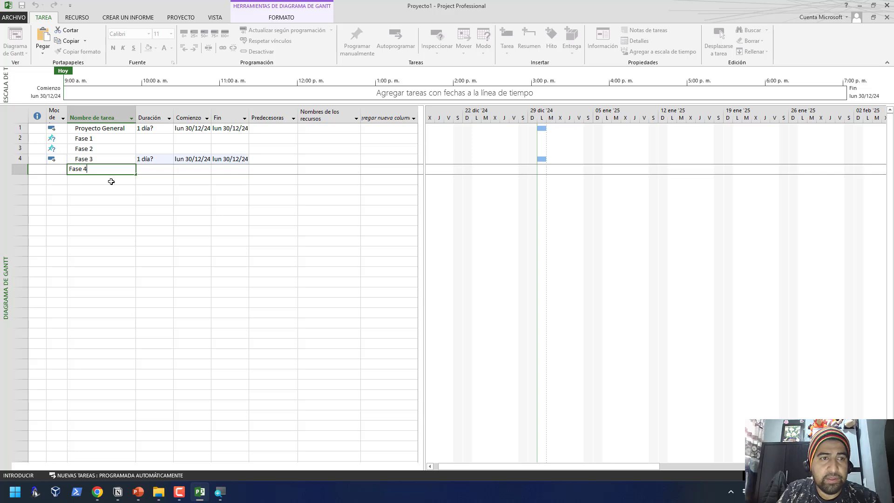
text(ase 4)
key(Return)
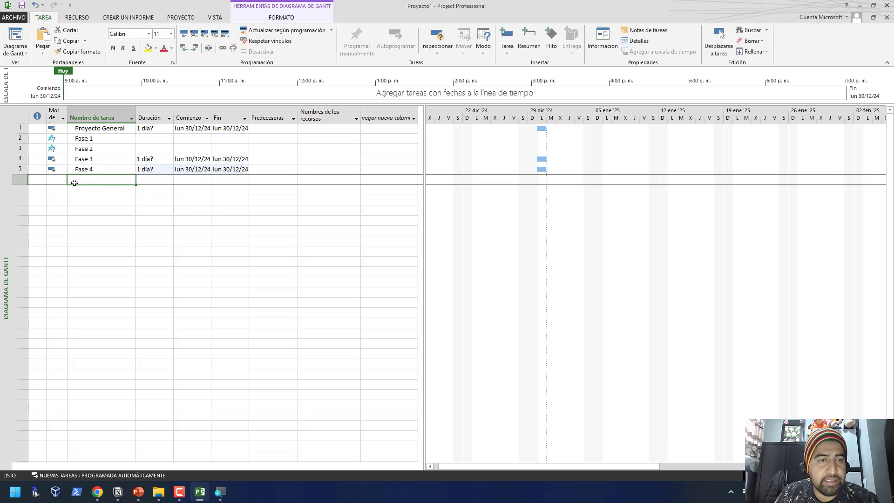
Copy the automatic task mode of Proyecto General down to Fase 1 and Fase 2.
click(54, 129)
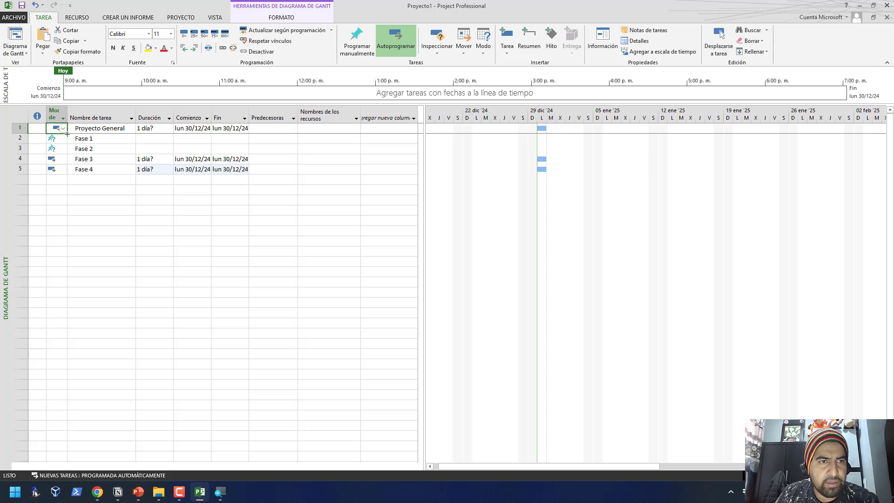
drag(67, 136, 69, 149)
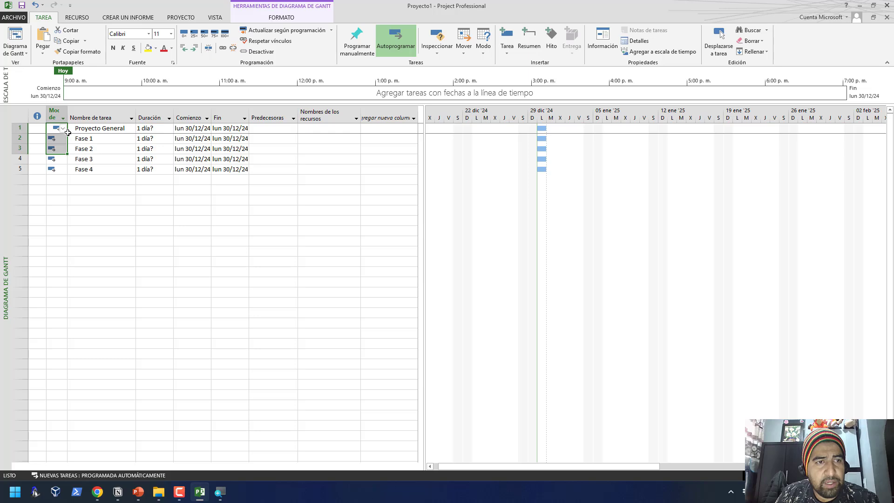
click(62, 177)
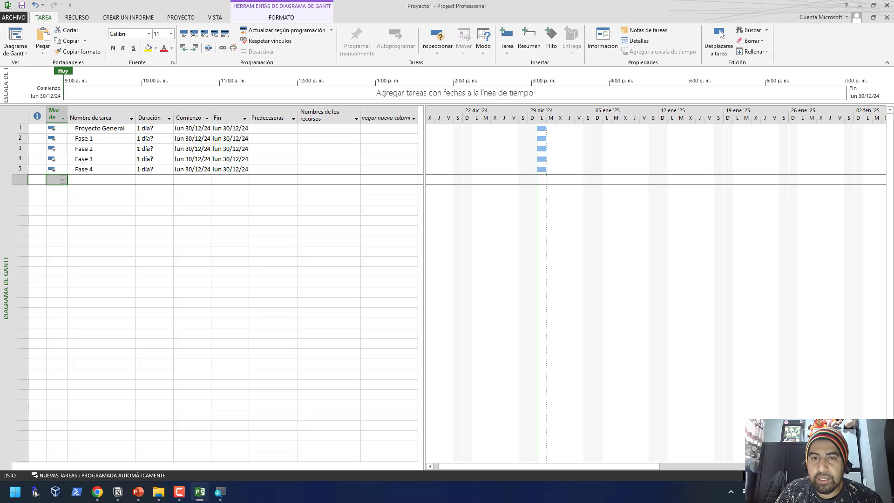
scroll(652, 279, right, 3)
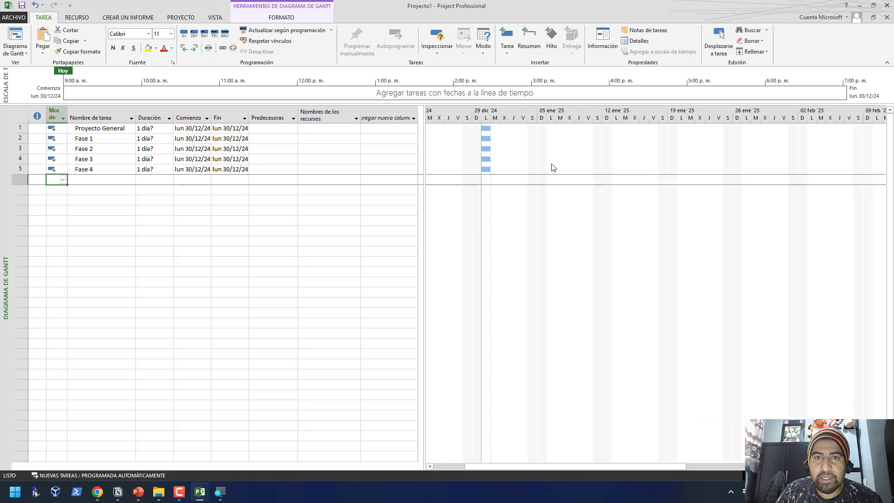
Try a duration of 10 days for Fase 1, and set its duration to 1 day instead.
click(157, 149)
click(161, 139)
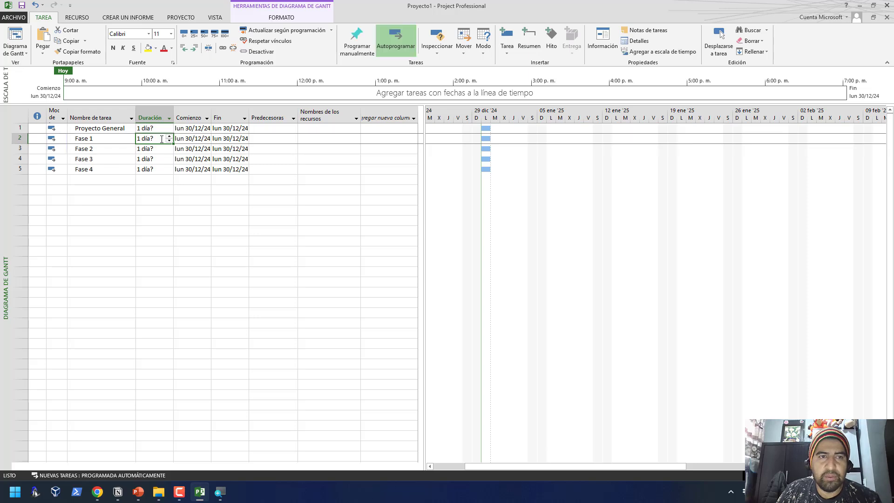
text(10)
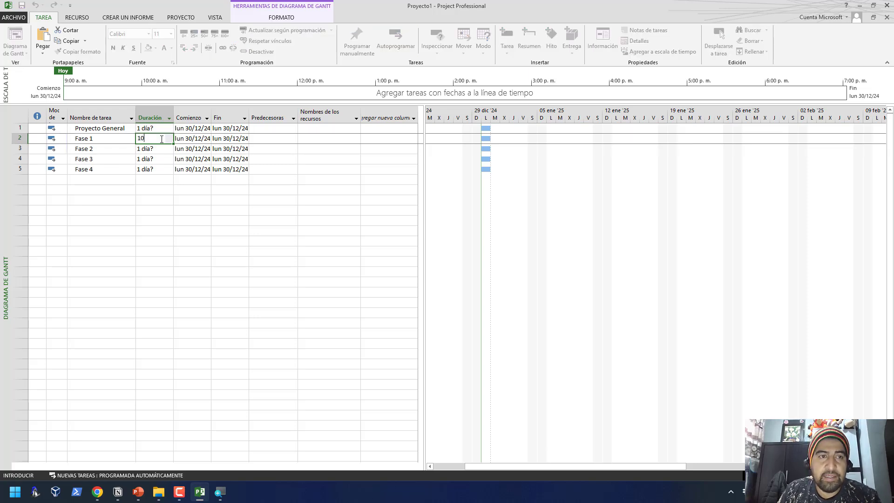
click(162, 139)
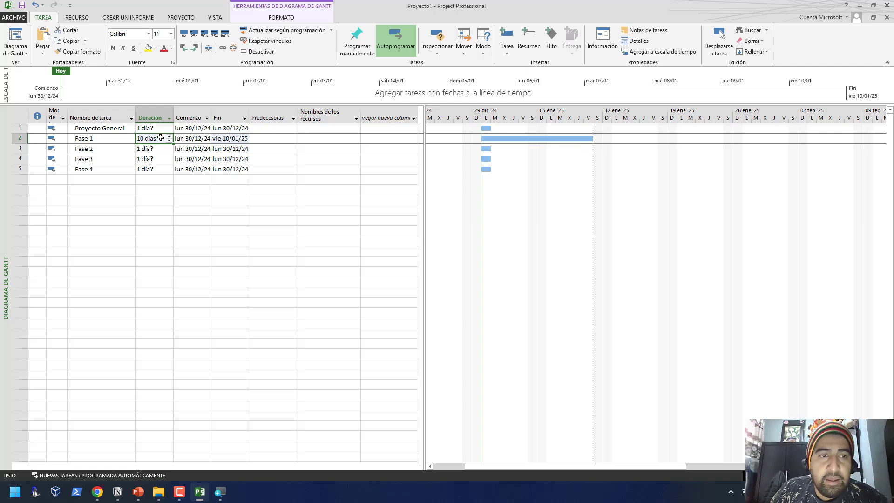
text(1)
key(Return)
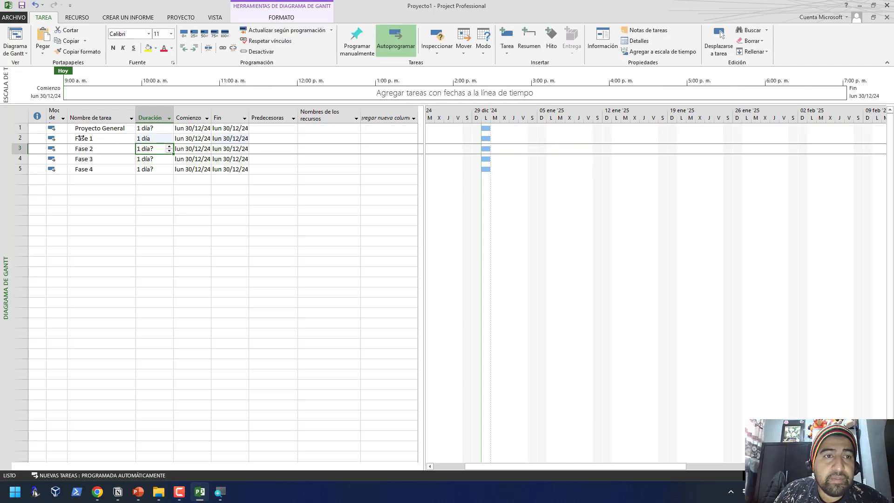
click(148, 133)
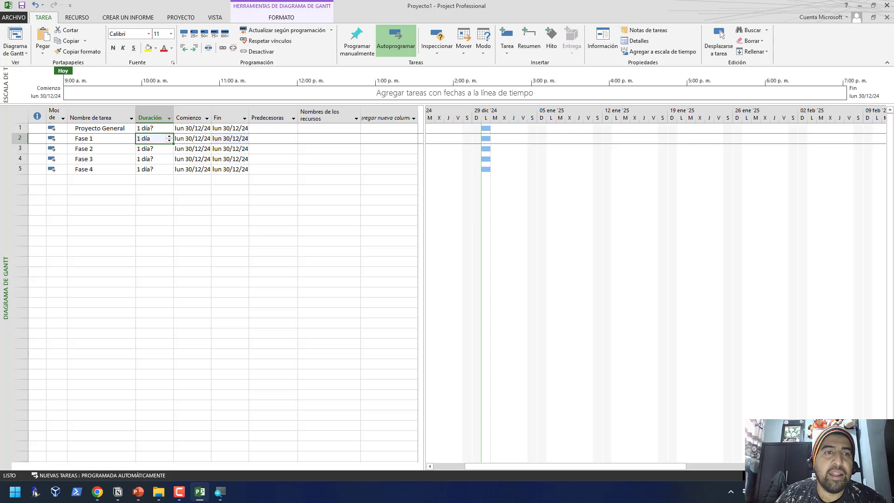
click(156, 117)
click(188, 117)
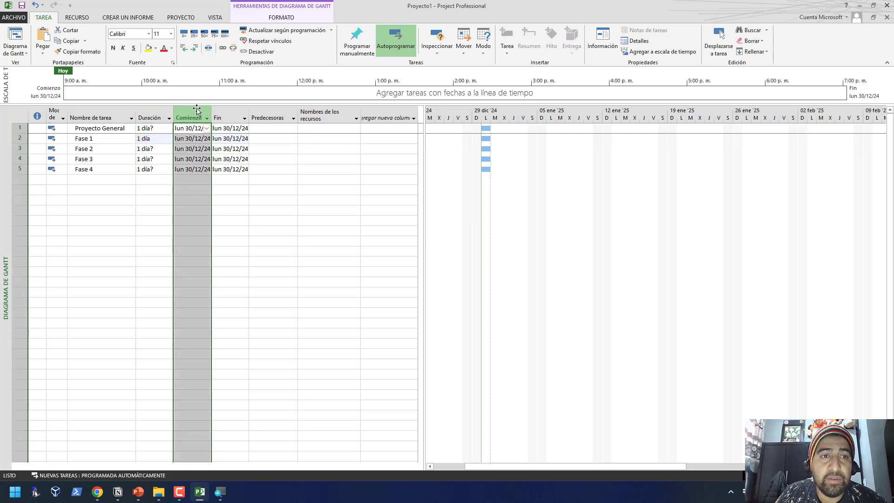
click(233, 105)
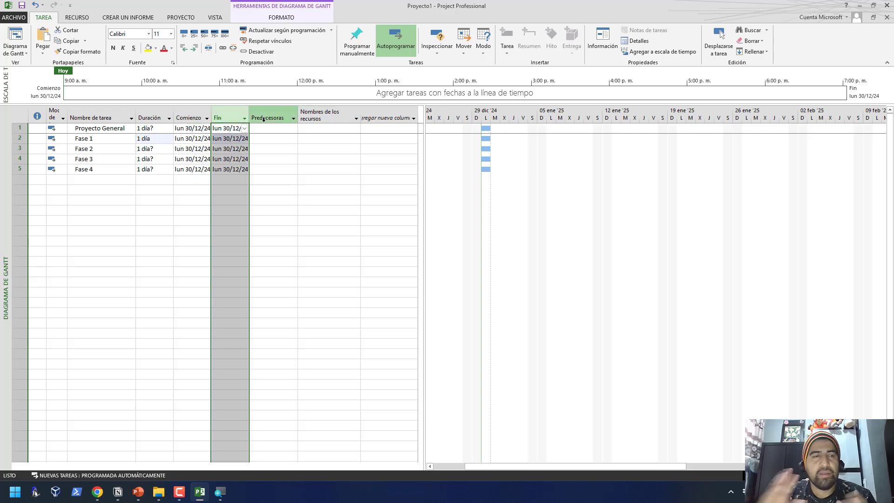
Indent Fase 1 through Fase 4 as subtasks of Proyecto General.
click(86, 138)
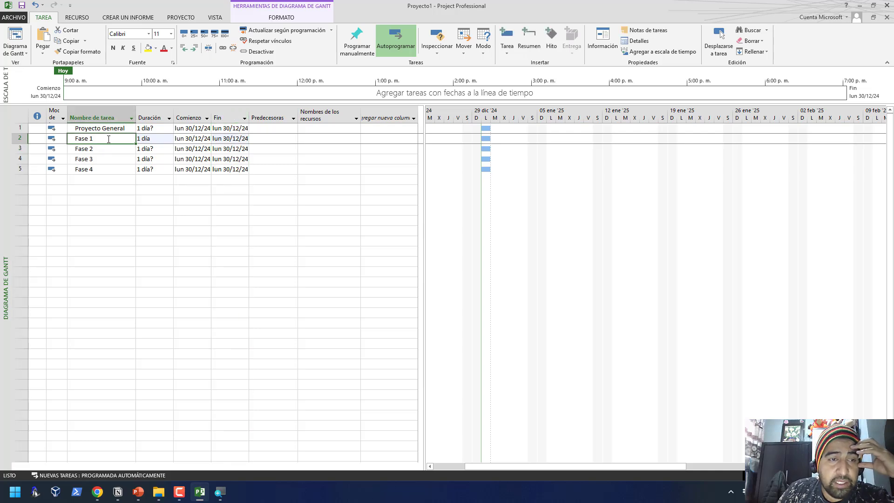
drag(105, 170, 107, 139)
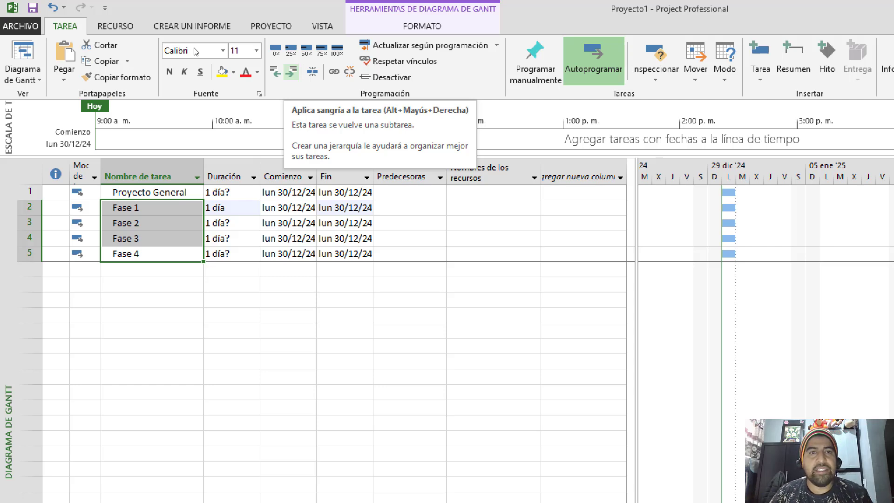
key(alt+shift+Right)
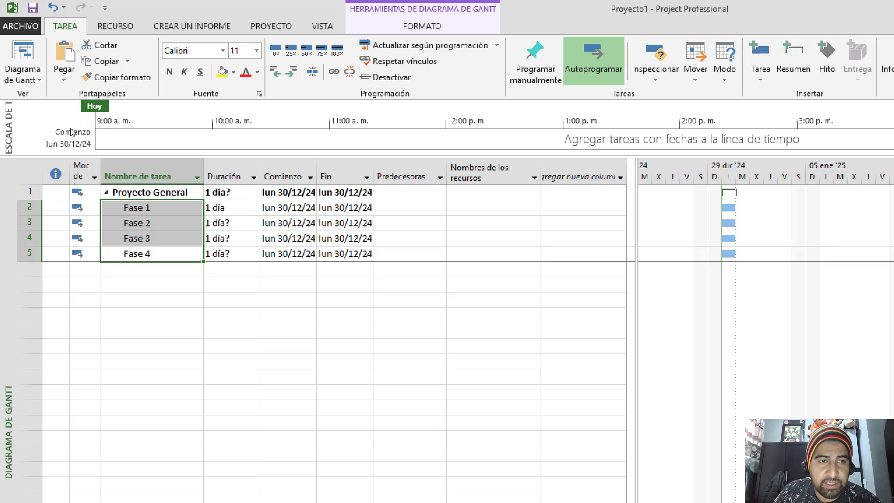
Try indenting Fase 2 as a subtask of Fase 1, and outdent it back to the level of the other phases.
key(alt+shift+minus)
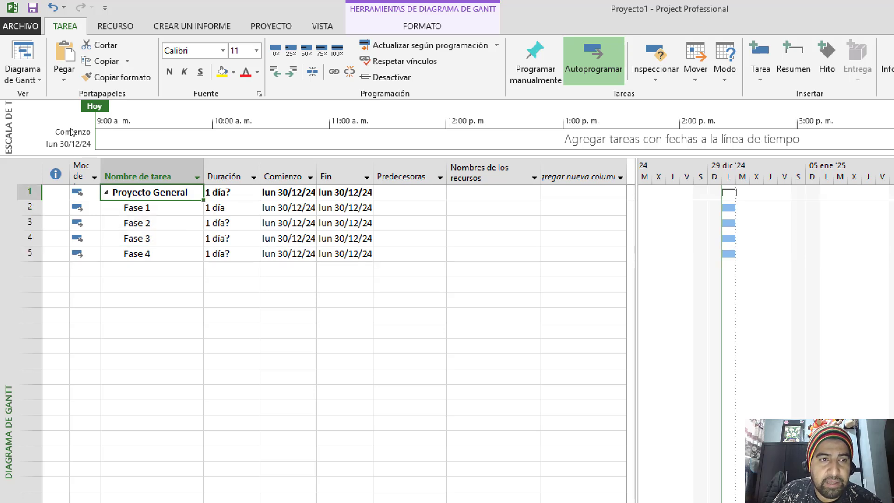
key(alt+shift+plus)
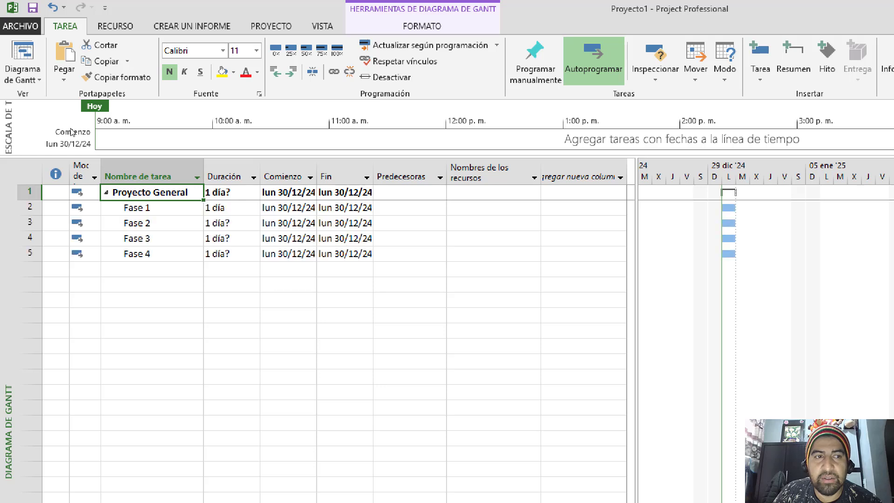
key(Down)
key(Down)
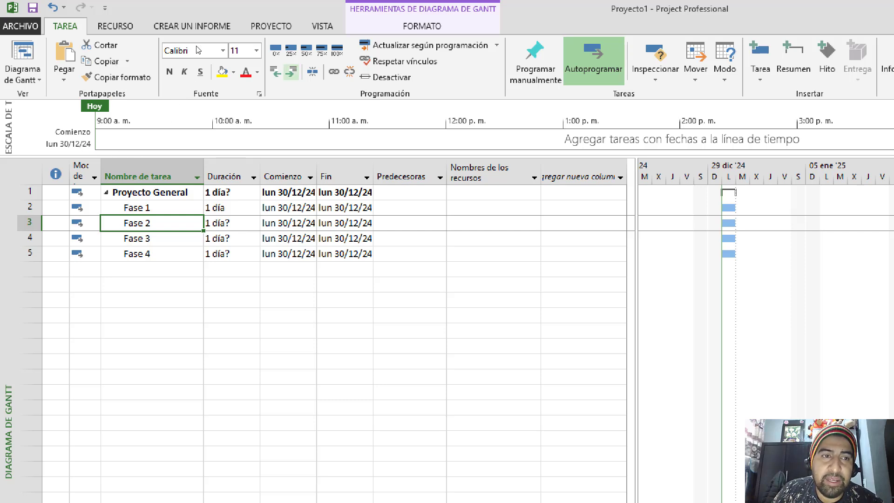
key(alt+shift+Right)
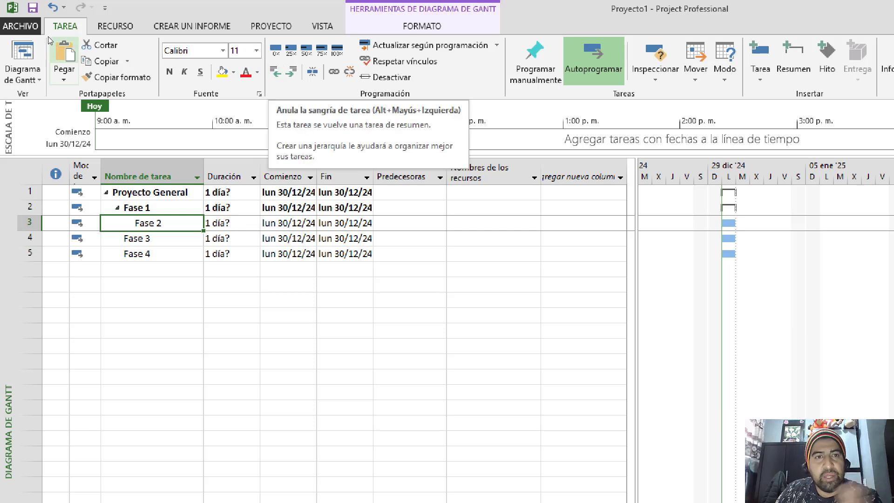
key(alt+shift+Left)
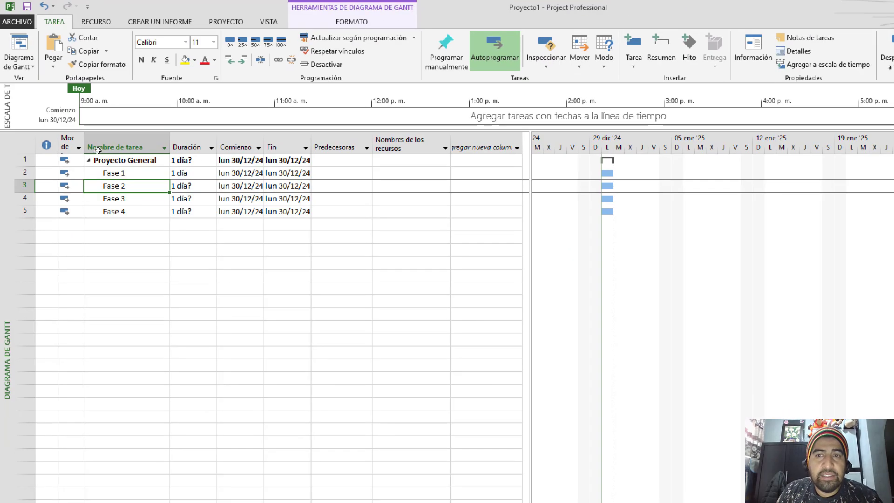
Examine the durations of Proyecto General and its four phases.
key(Up)
key(Right)
key(Up)
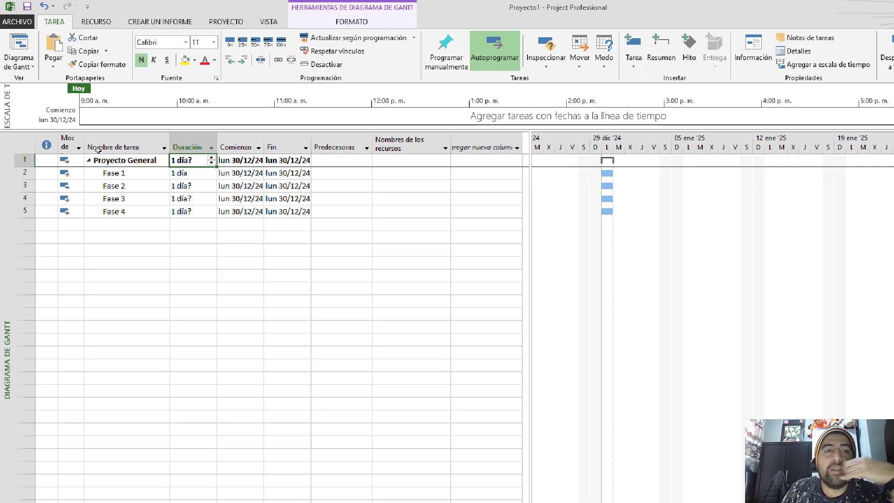
key(Down)
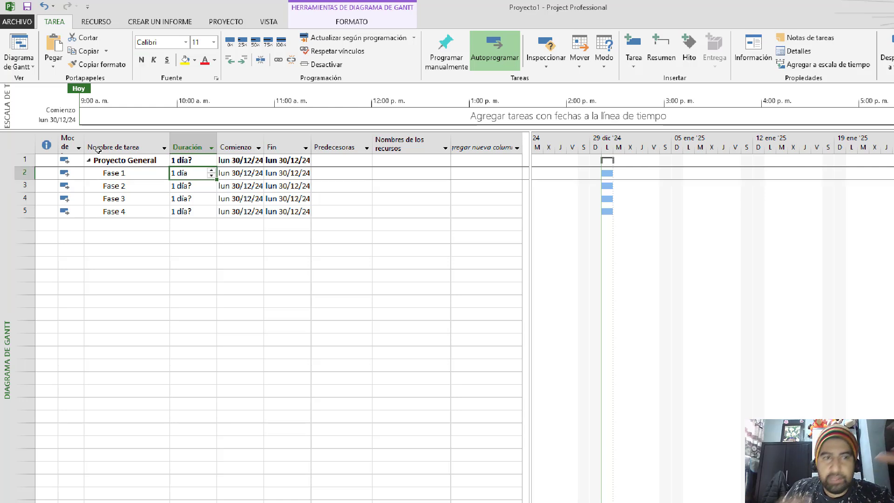
key(Down)
key(Down)
key(Down)
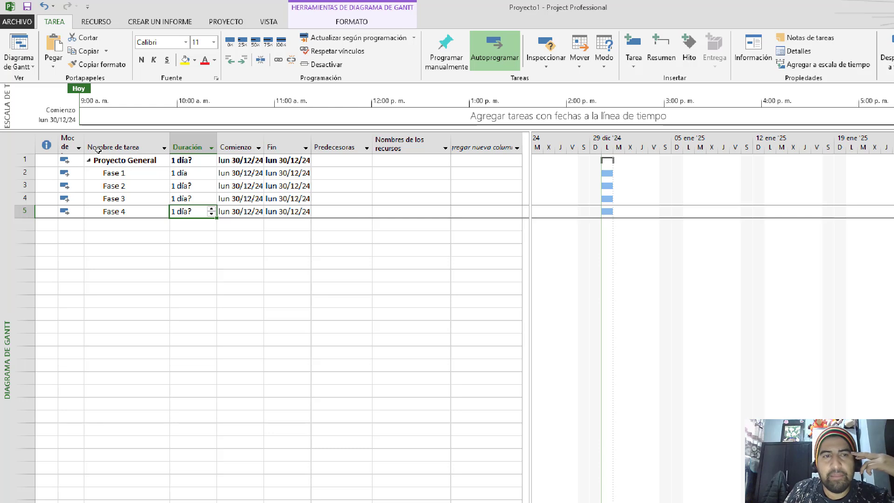
key(Up)
key(Up)
key(Up)
key(Up)
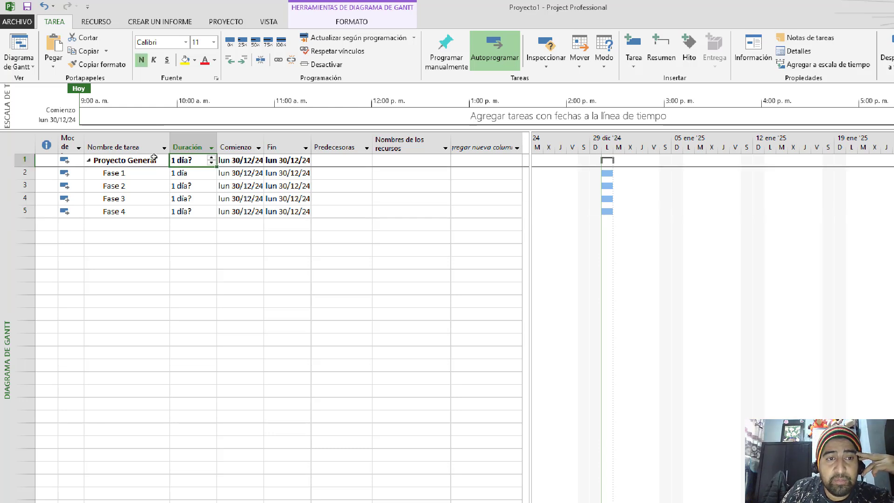
Set the duration of Fase 3 to 1 month.
click(172, 193)
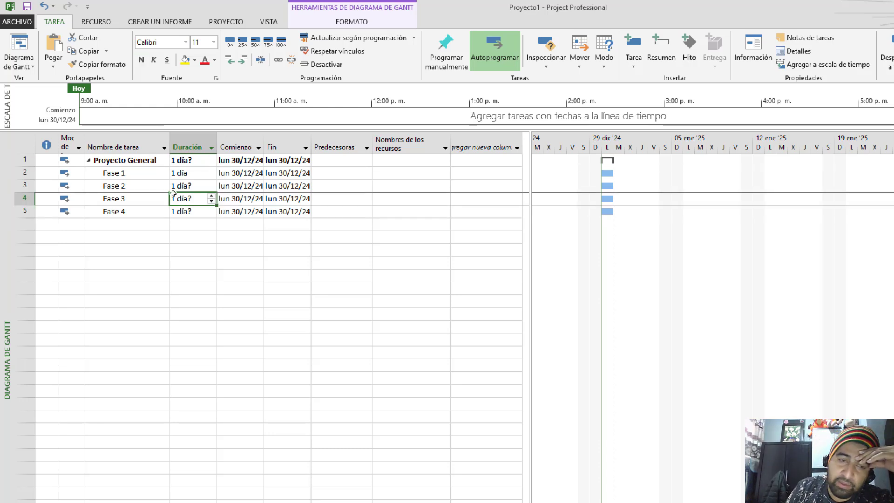
text(1 mes)
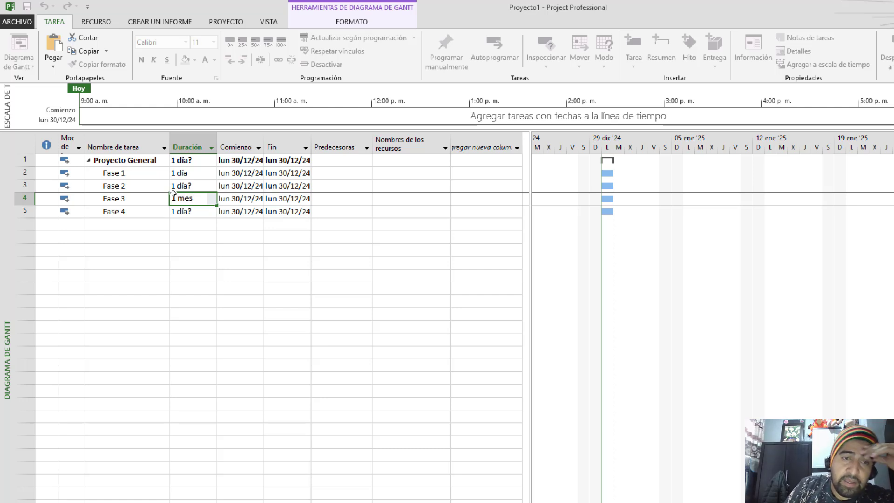
key(Return)
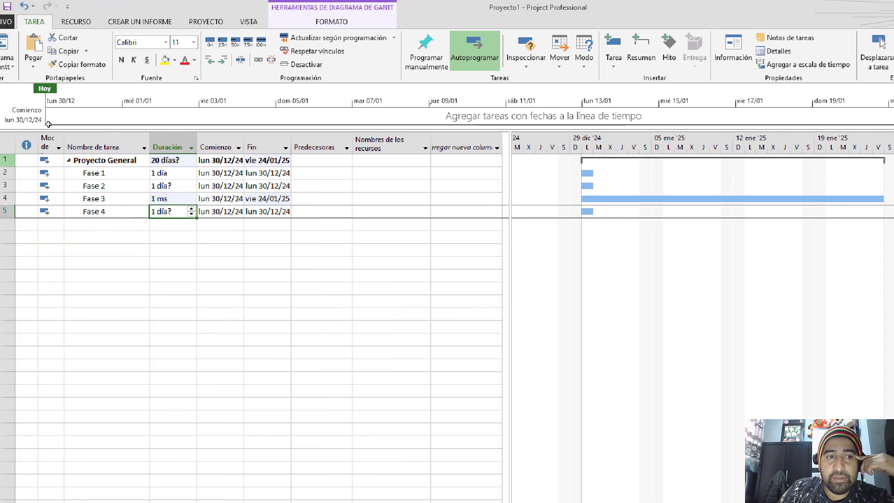
Set the duration of Fase 1 to 7 days and that of Fase 2 to 1.5 weeks.
key(Up)
key(Up)
key(Up)
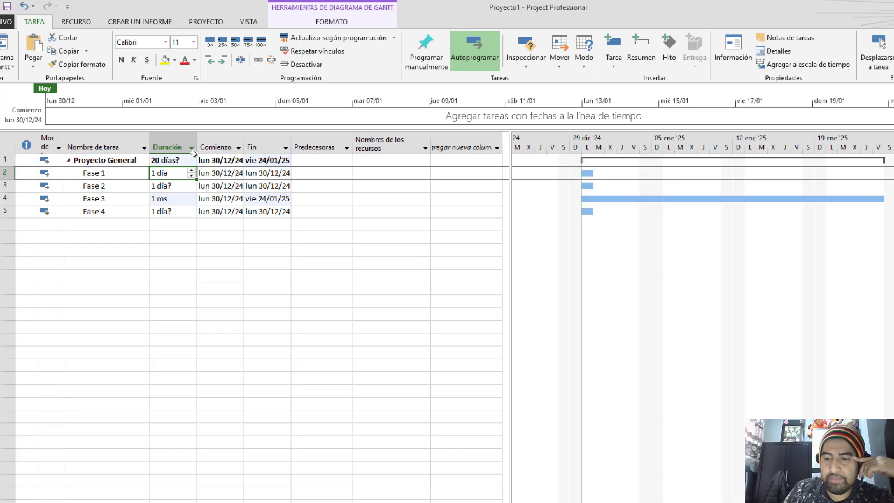
text(7 d)
key(Return)
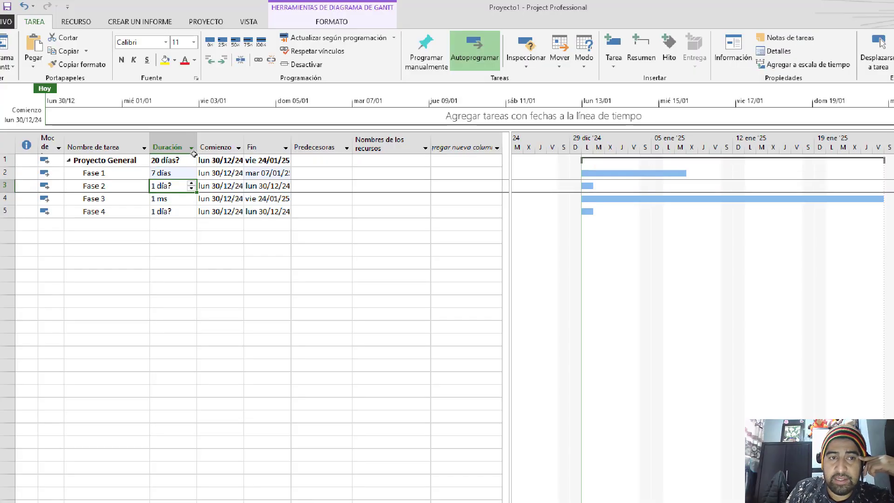
text(1.5)
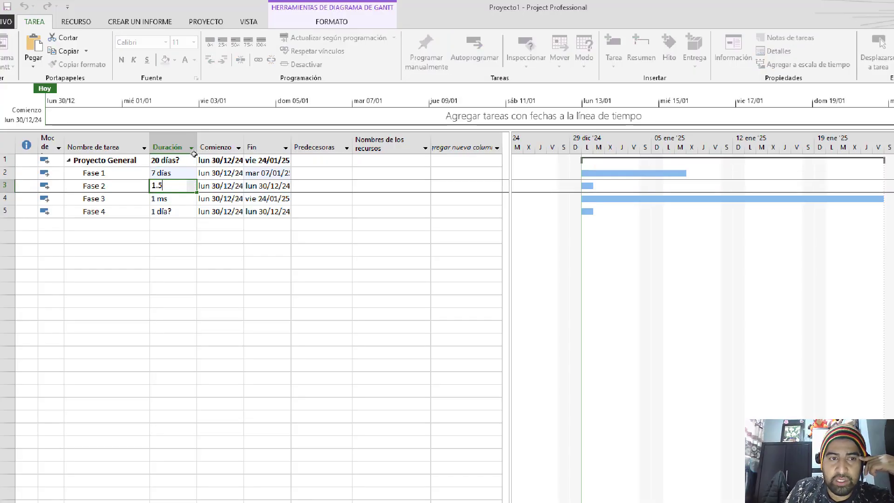
text( sem)
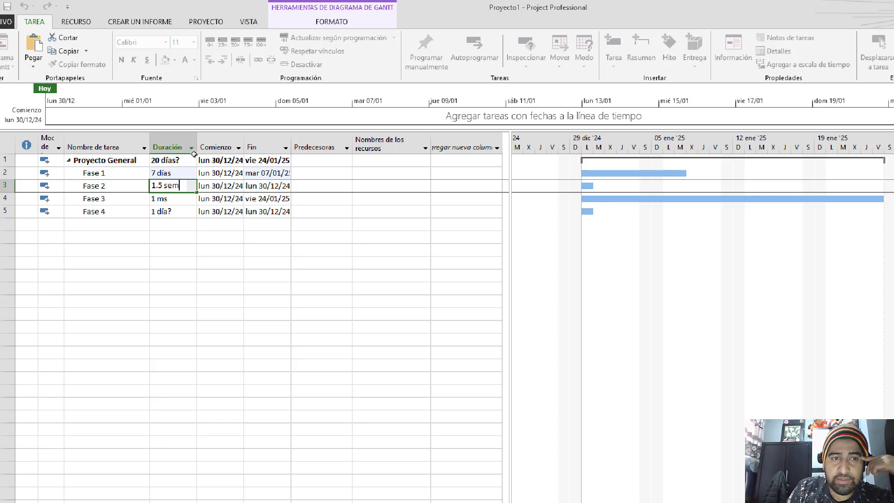
key(Return)
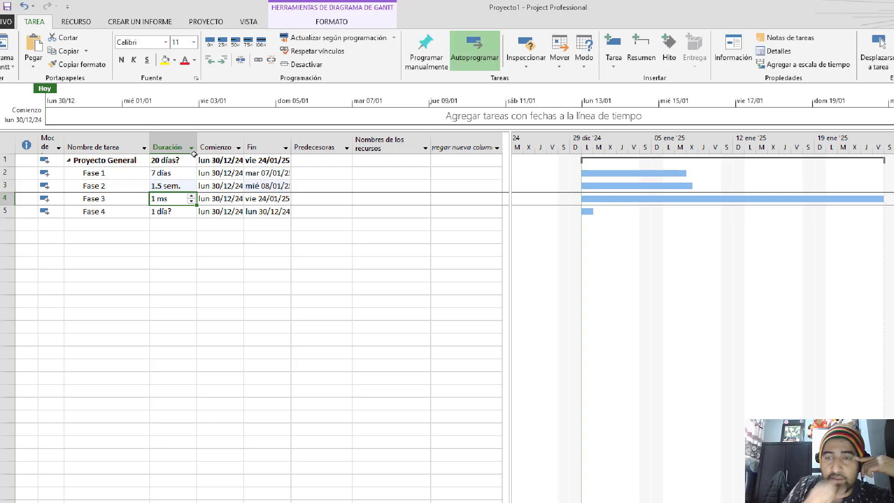
Set the duration of Fase 4 to 2 days.
key(Return)
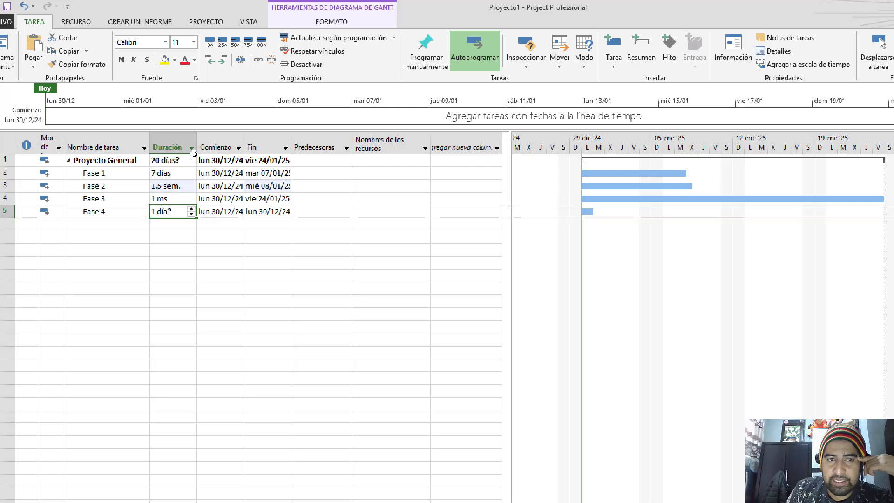
text(1)
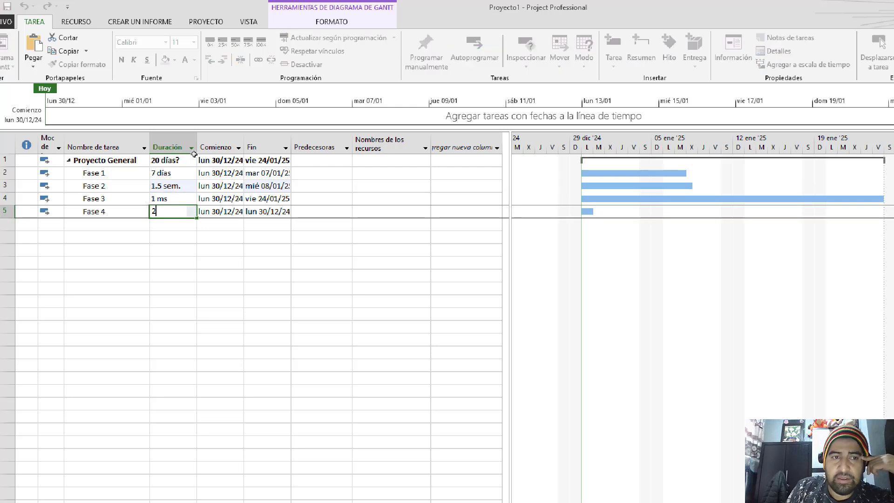
key(Return)
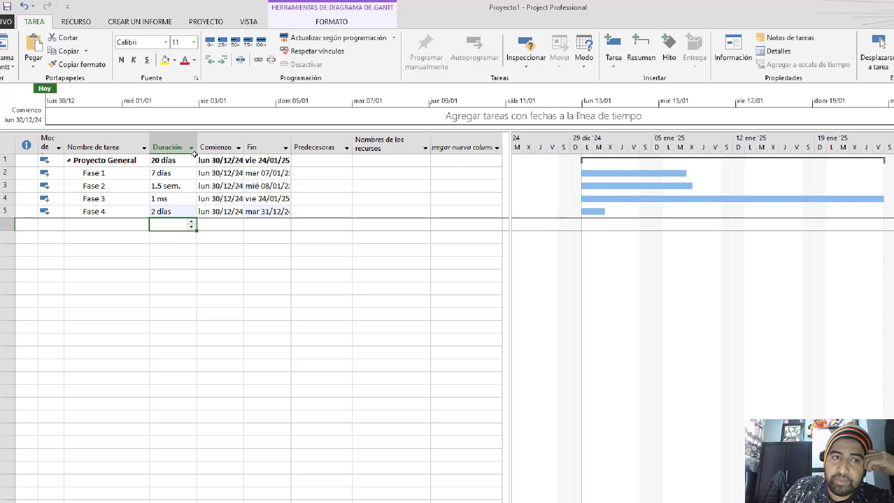
Insert a new task row between Fase 1 and Fase 2.
drag(115, 170, 114, 211)
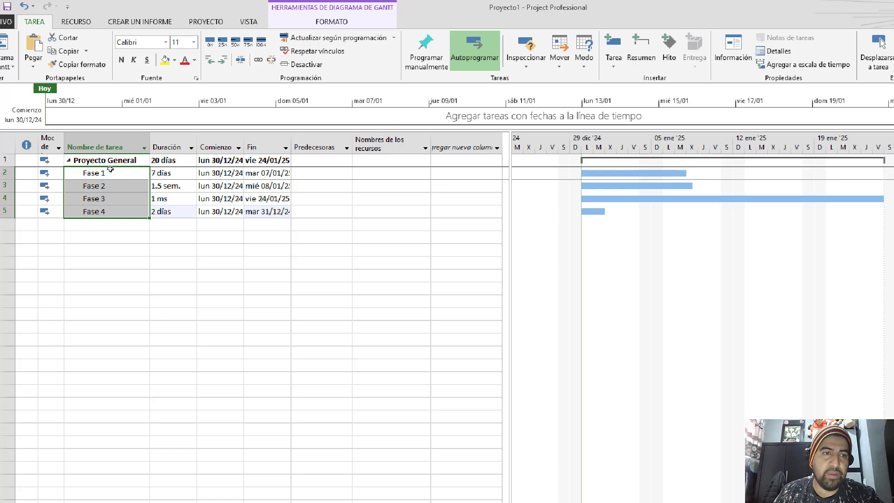
key(Down)
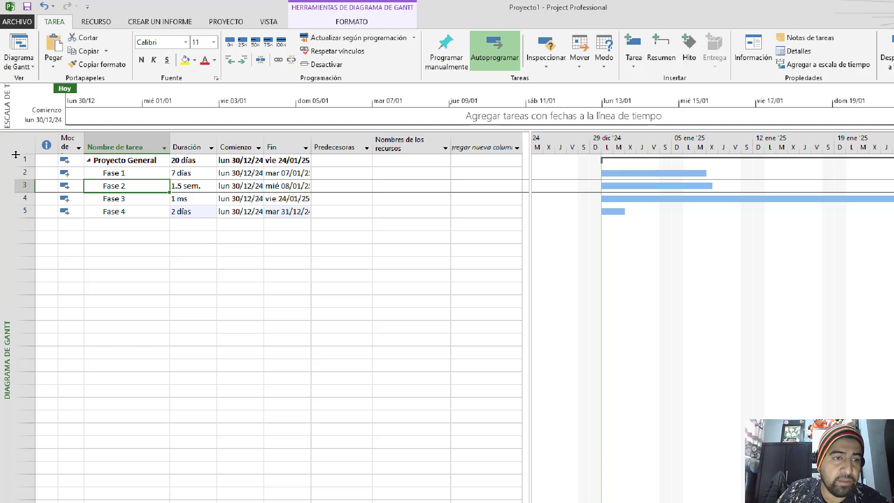
click(24, 185)
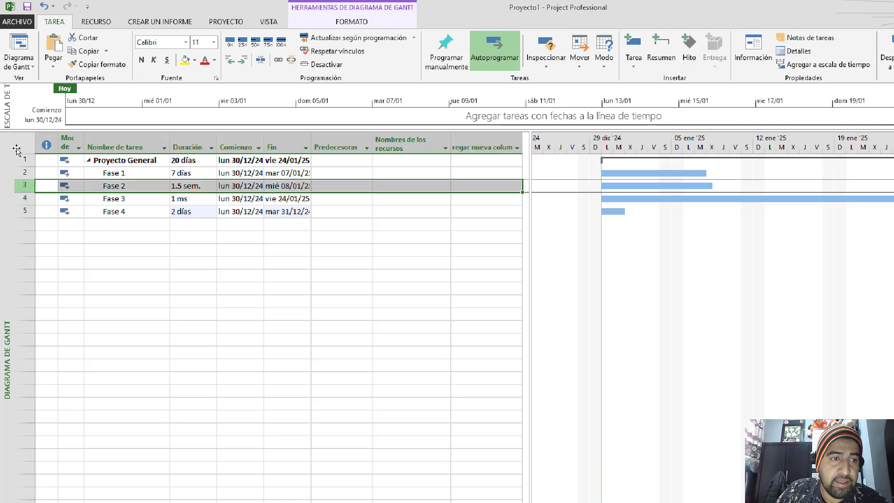
key(shift+F10)
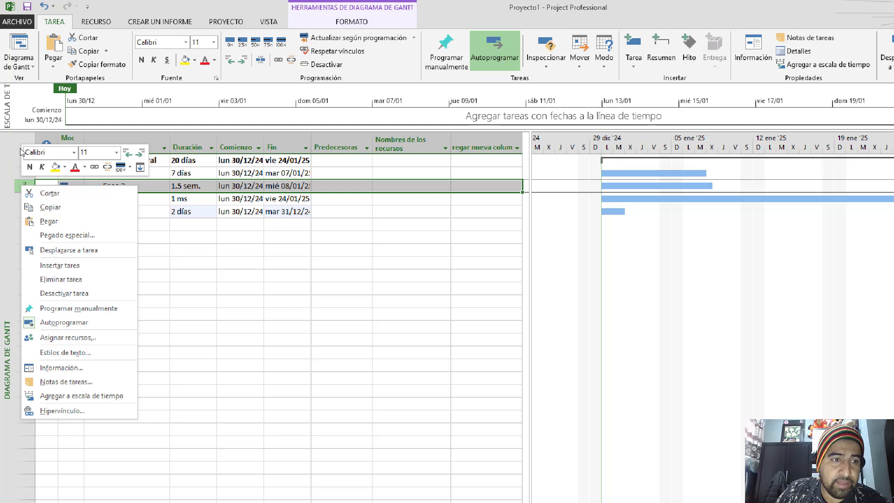
key(Down)
key(Return)
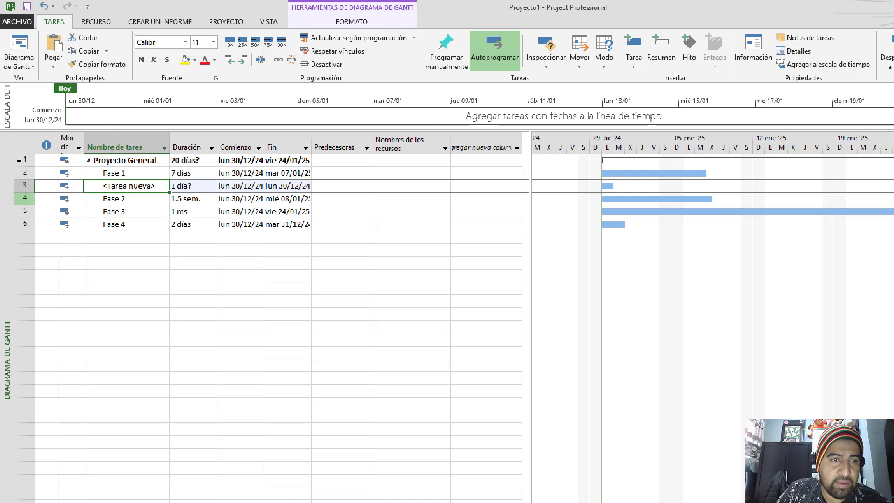
Insert two more new task rows directly above Fase 2.
click(24, 198)
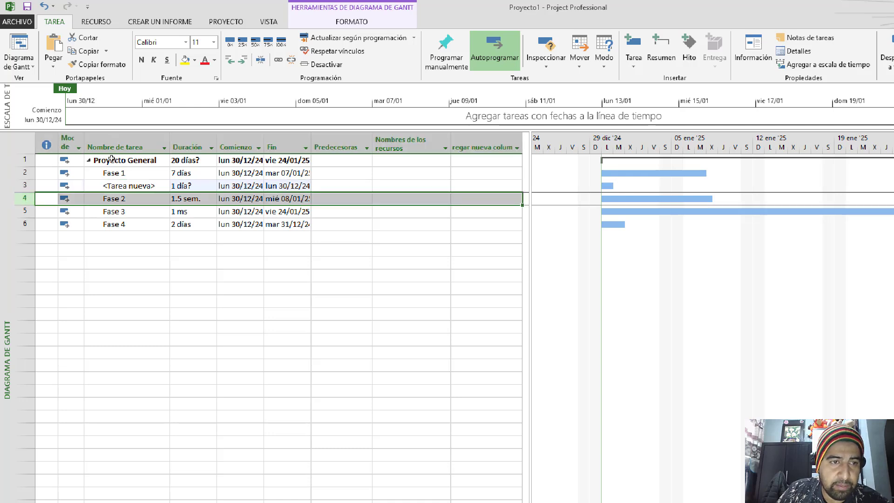
right_click(25, 198)
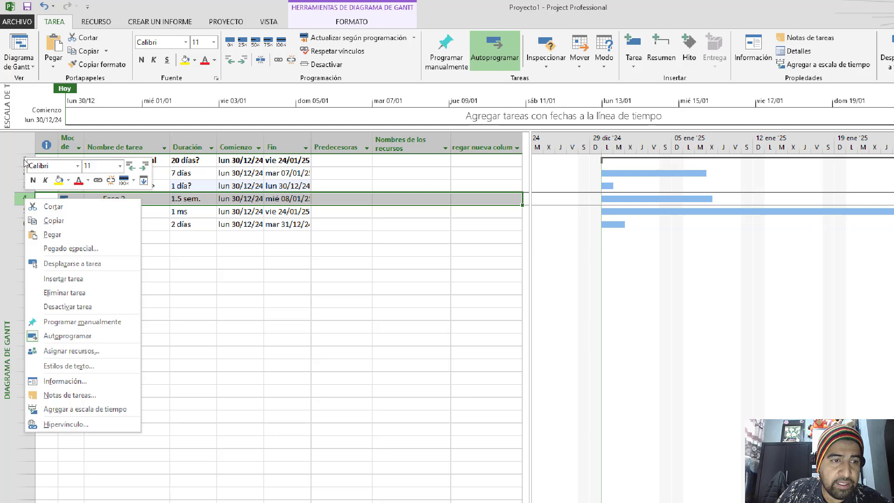
click(63, 278)
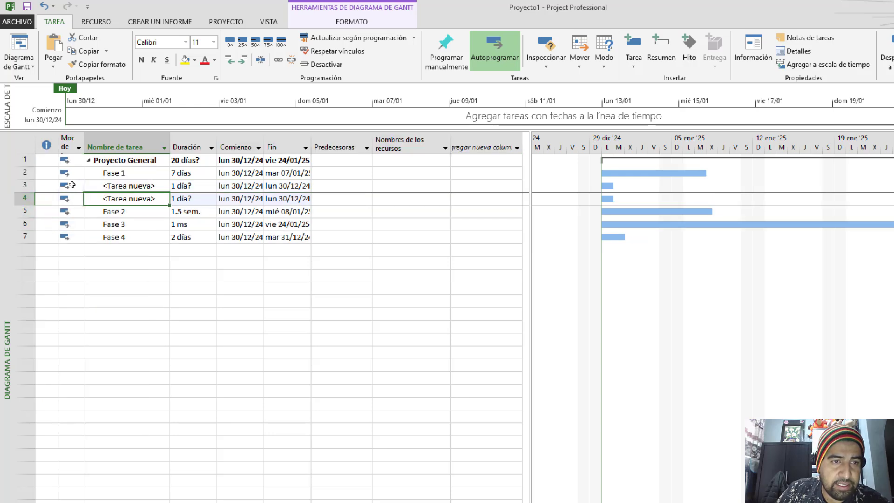
click(25, 211)
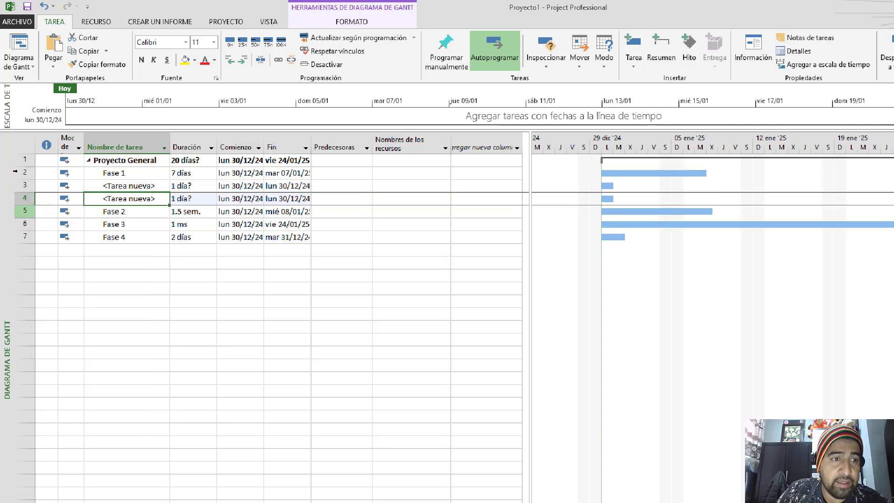
right_click(24, 211)
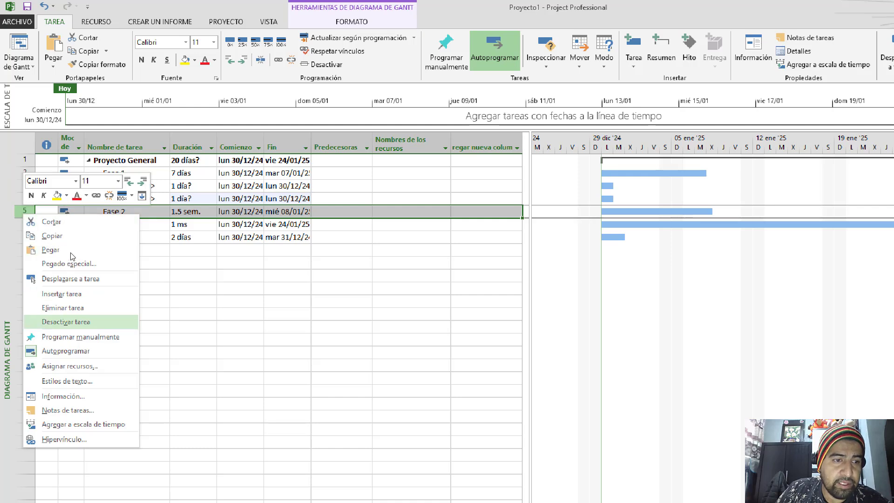
click(72, 235)
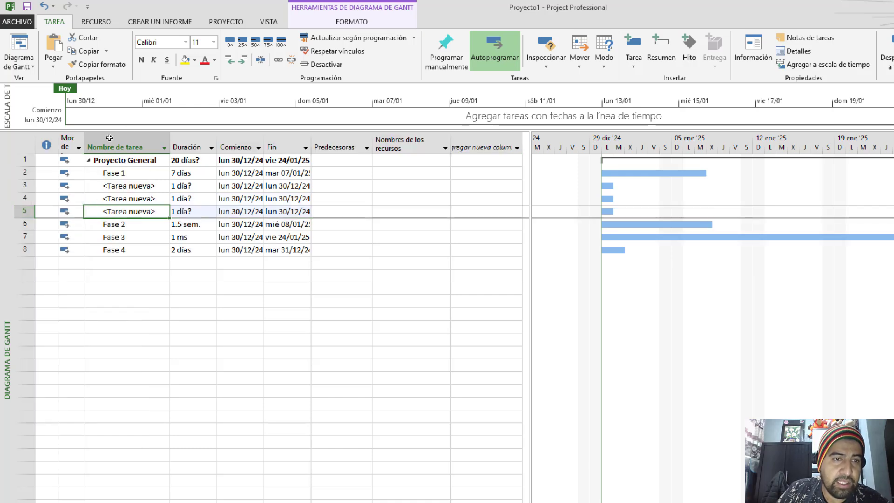
Rename the Fase 1 task as "Fase 1 Levantamiento".
click(114, 173)
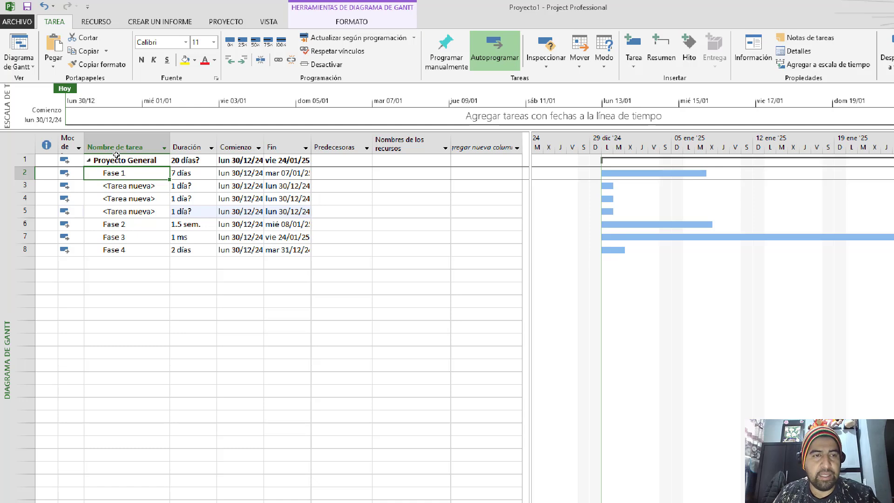
key(F2)
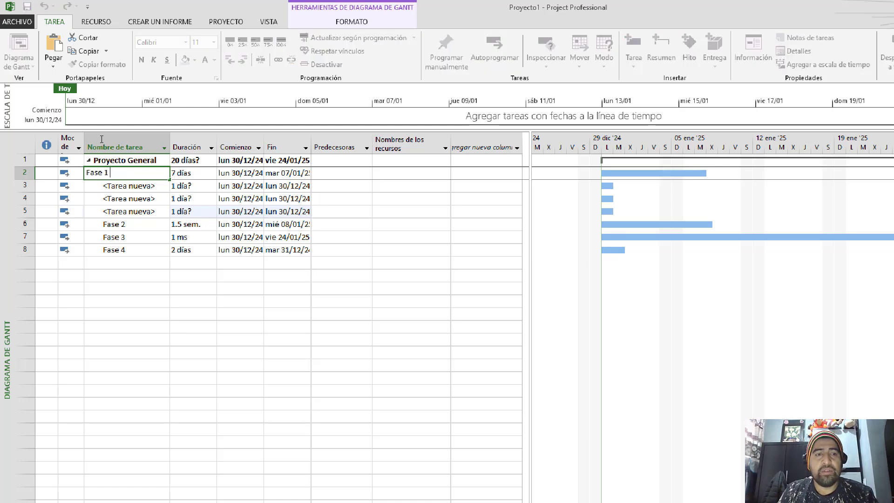
text(Leva)
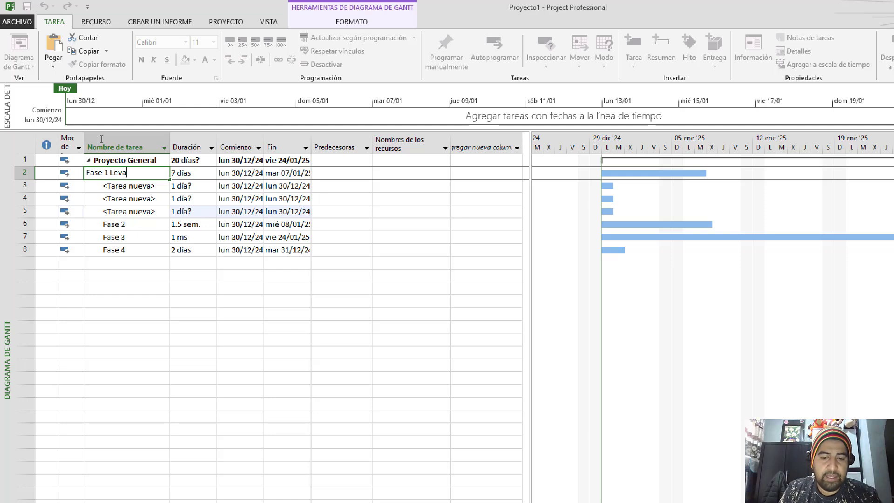
text(ntamiento)
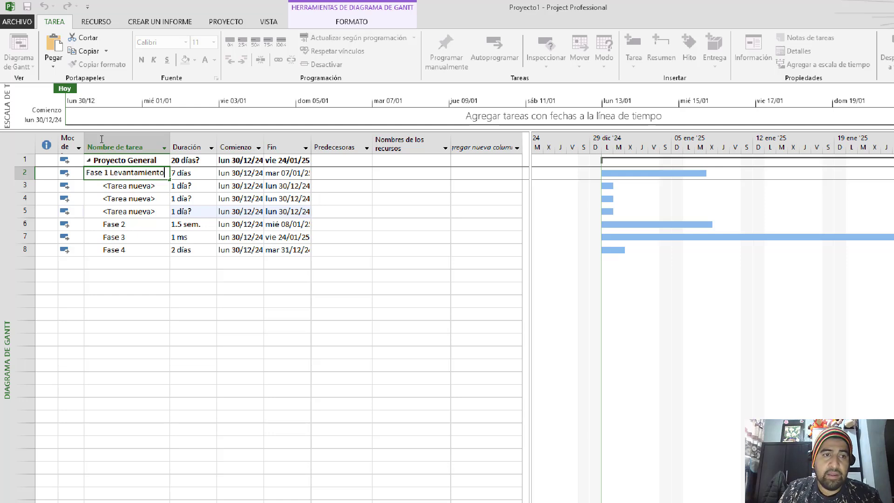
key(Return)
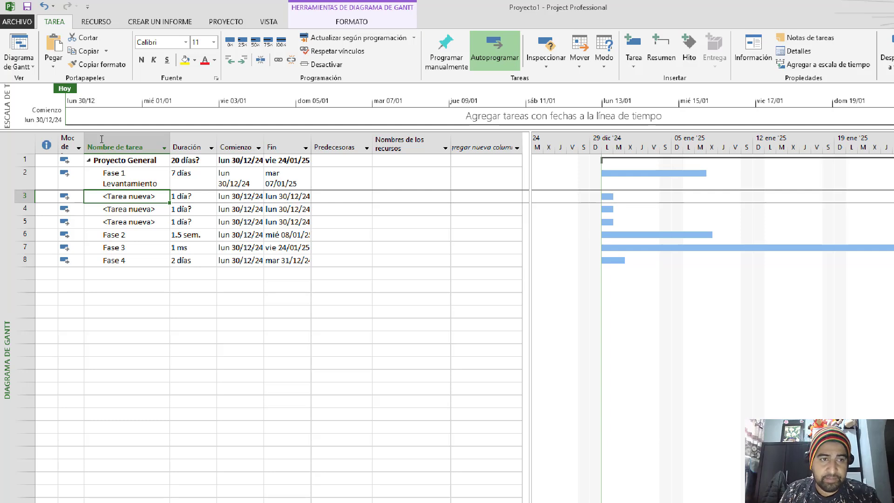
Name the first two new tasks below Fase 1 "Entrevista Cliente" and "Analisis de Requerimientos".
text(Entrevis)
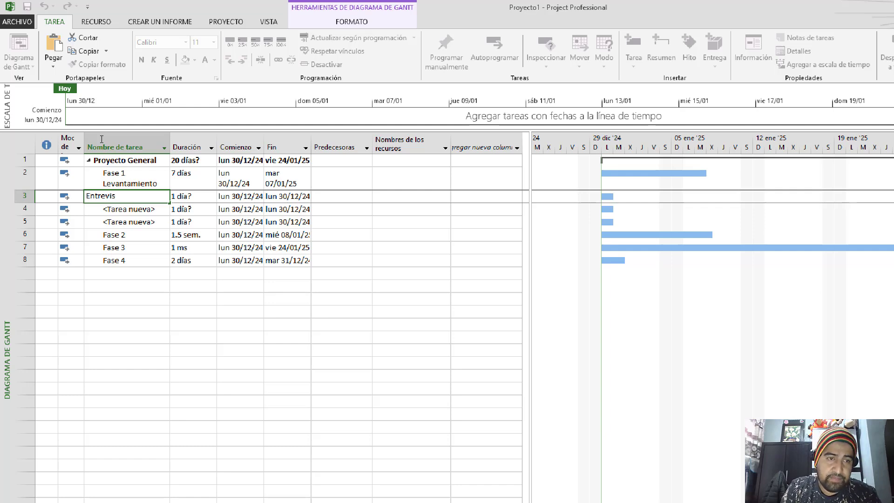
text(ta Cli)
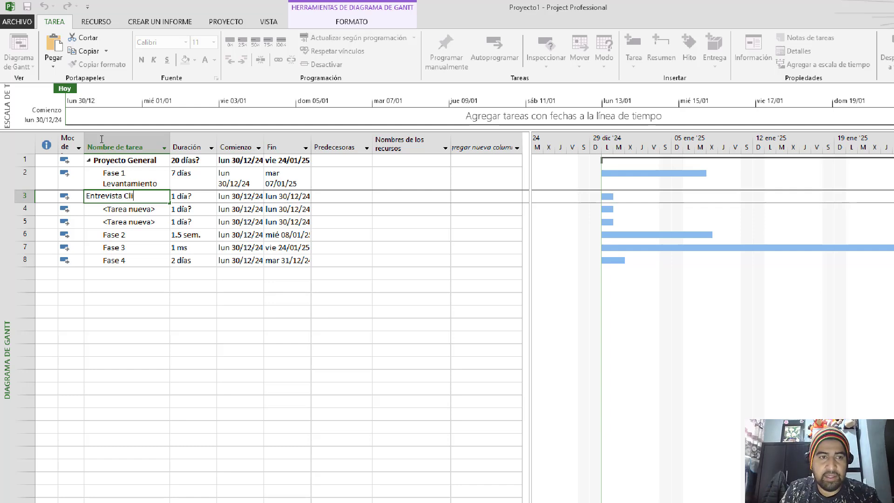
text(ente)
key(Return)
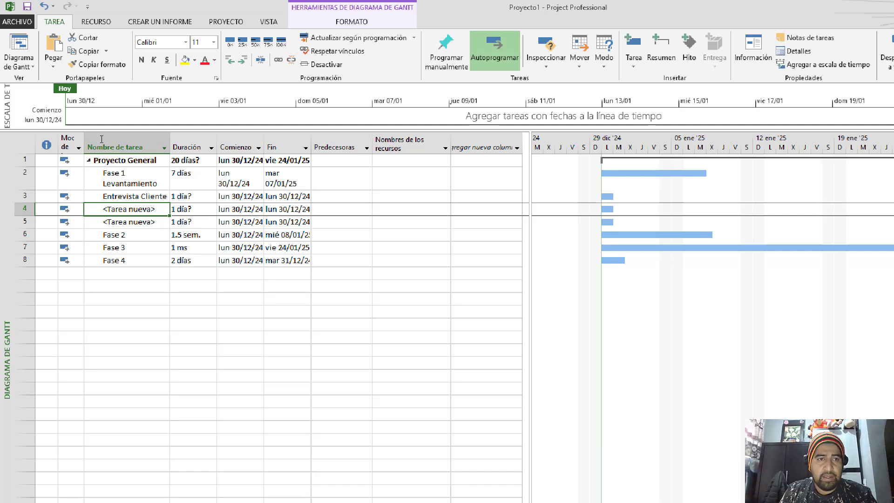
text(Analis)
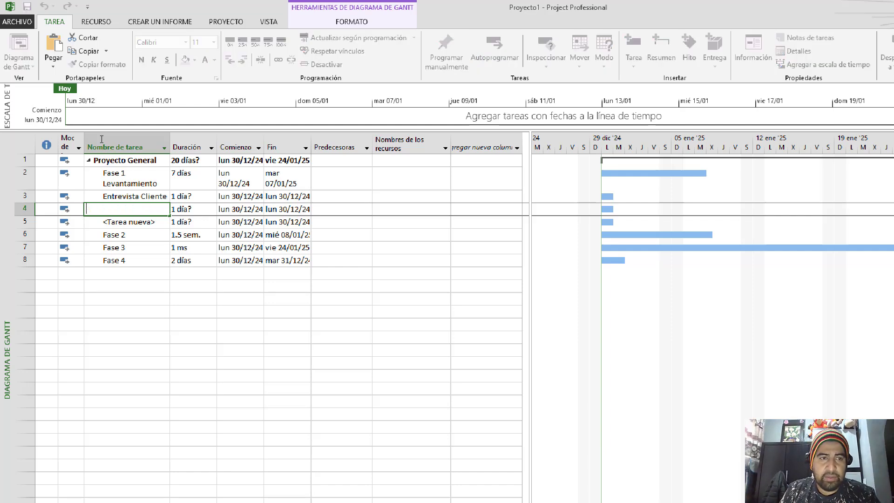
text(is de )
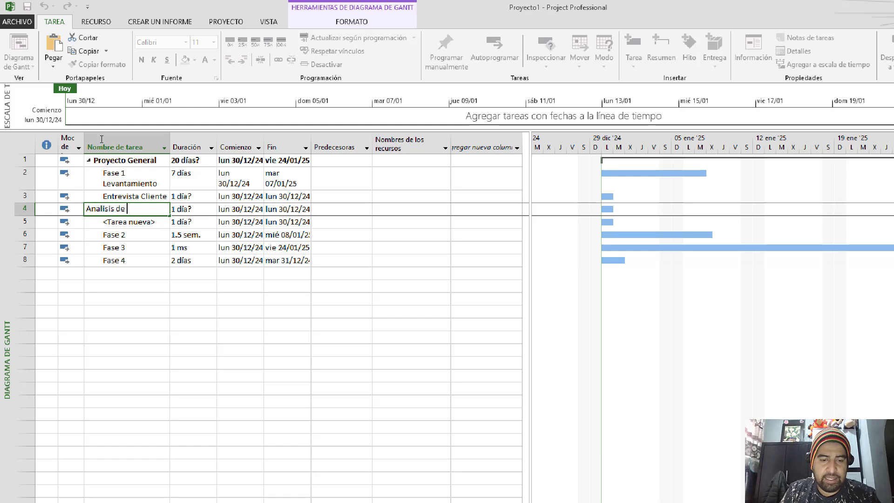
text(Requerimientos)
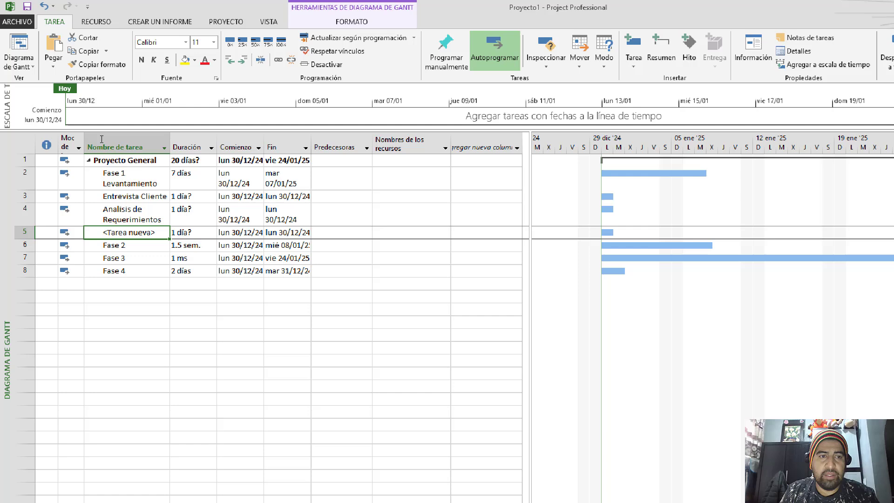
key(Return)
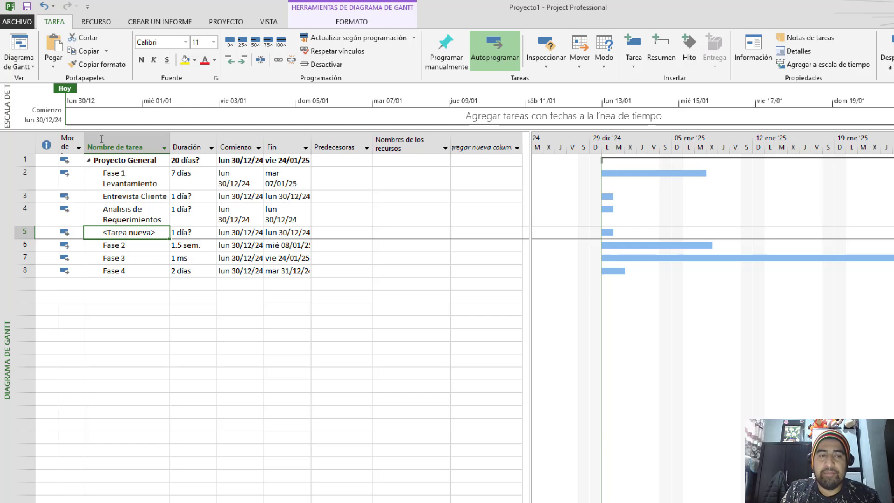
text(Aproba)
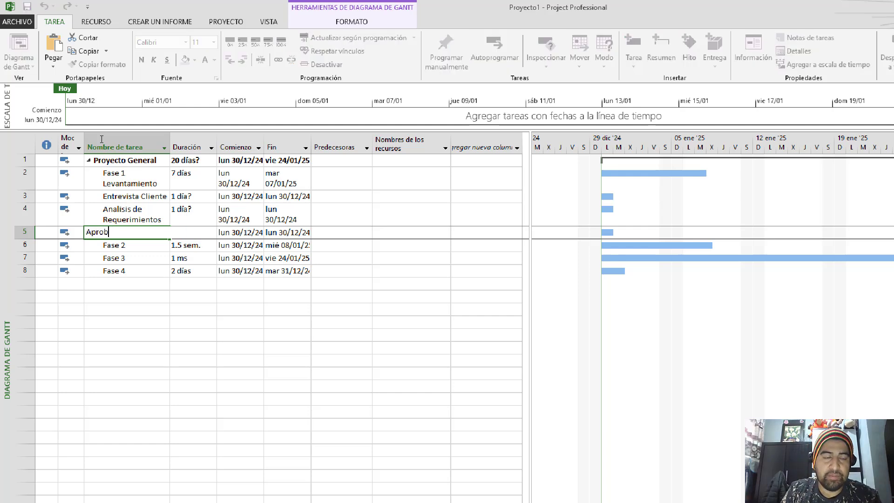
key(BackSpace)
key(BackSpace)
key(BackSpace)
key(BackSpace)
key(BackSpace)
Name the third new task, directly above Fase 2, "Presentacion/aprobacion".
text(P)
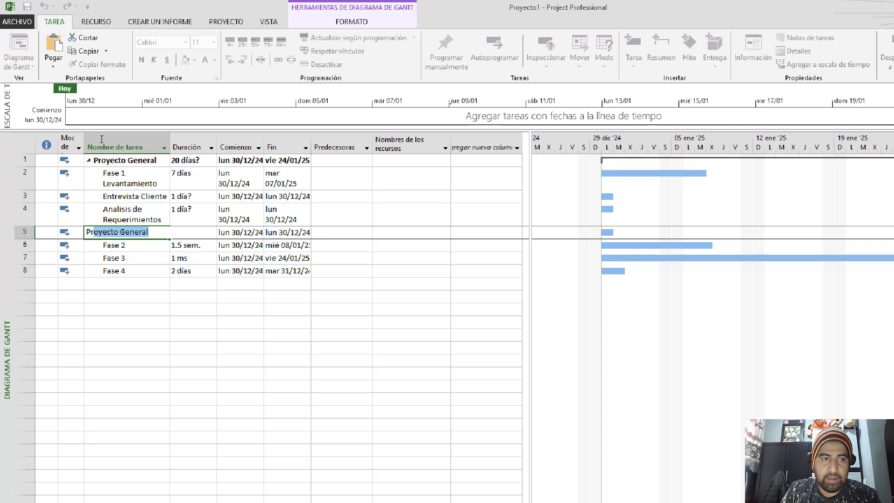
text(resentacion)
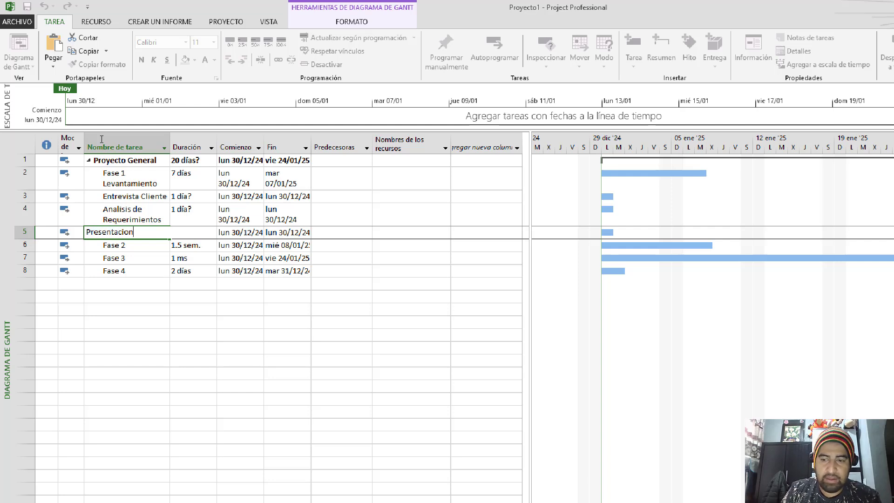
text(/aprobacion)
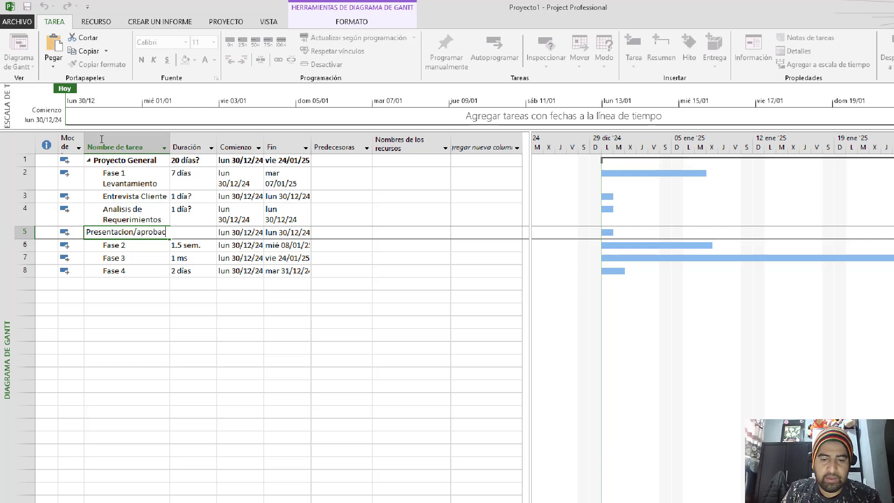
key(Return)
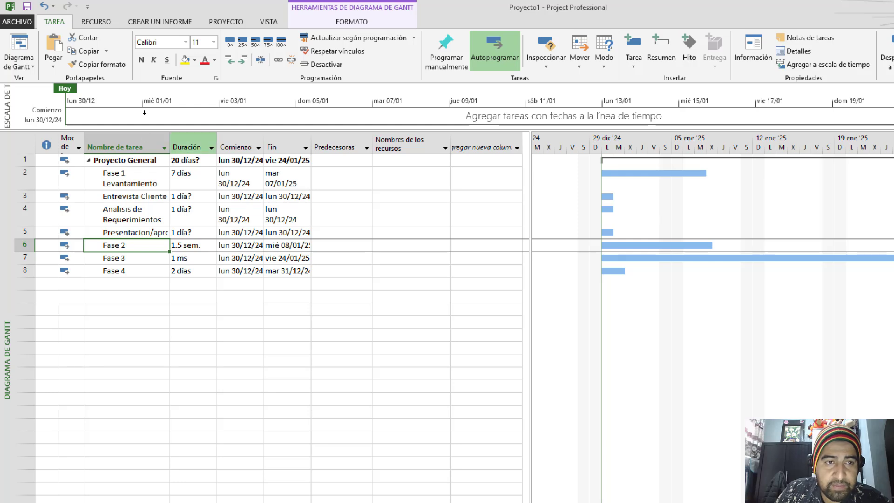
Widen the task name column to fit the longest names and reduce the row height to a single line.
drag(170, 141, 243, 141)
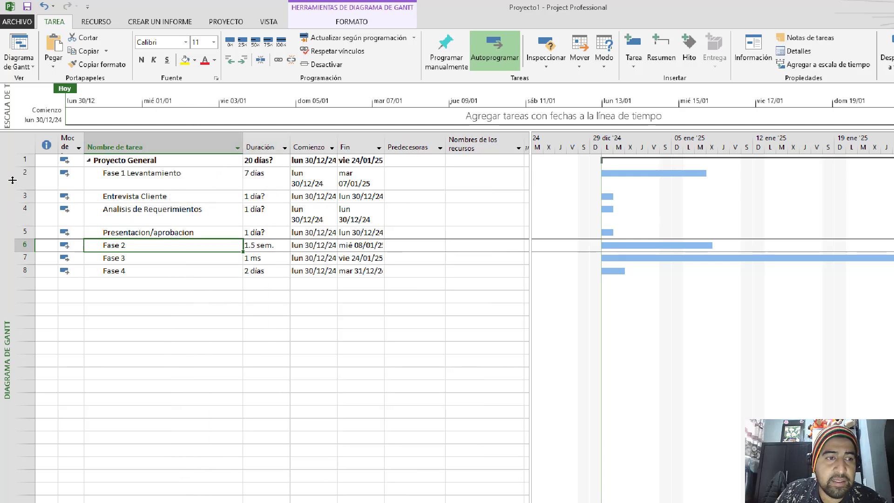
drag(18, 180, 23, 179)
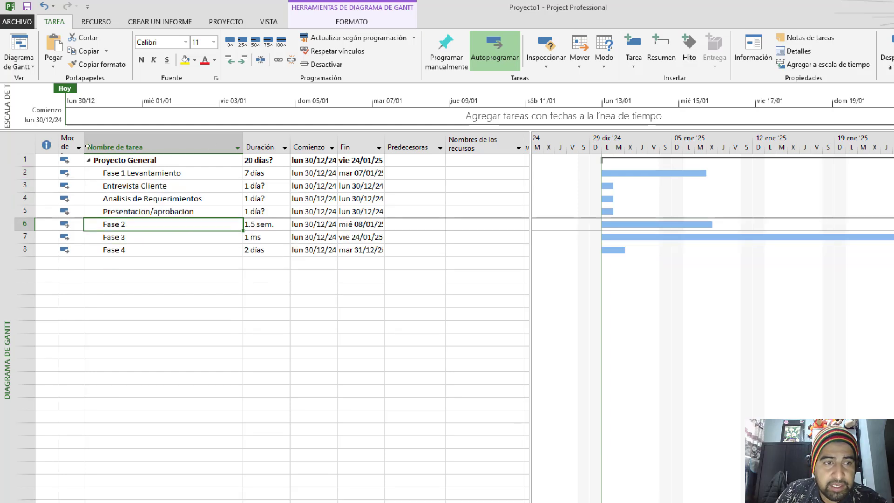
Indent Entrevista Cliente, Analisis de Requerimientos and Presentacion/aprobacion as subtasks of Fase 1 Levantamiento.
click(23, 185)
shift+click(23, 211)
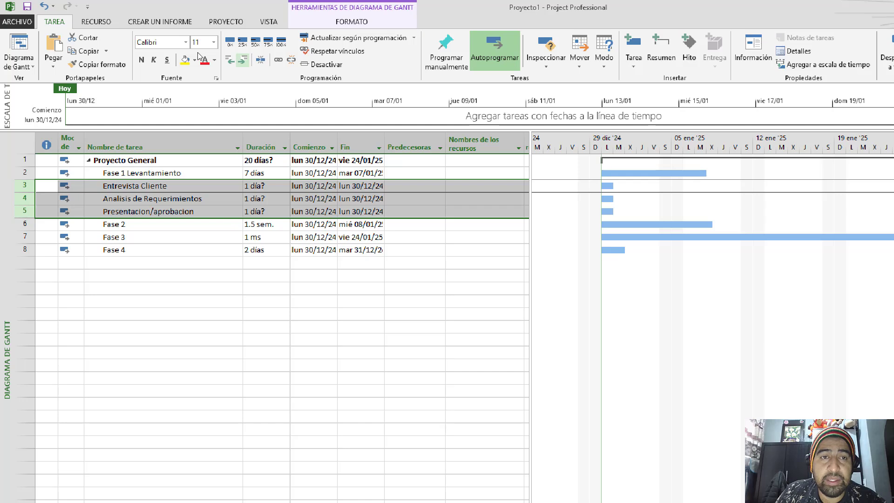
click(242, 60)
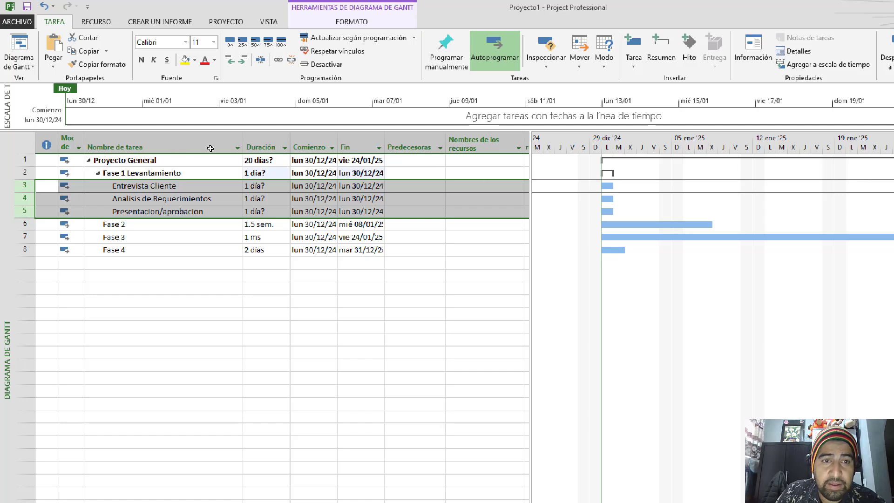
Set the duration of Entrevista Cliente to 1 hour and that of Analisis de Requerimientos to 1 week.
click(267, 186)
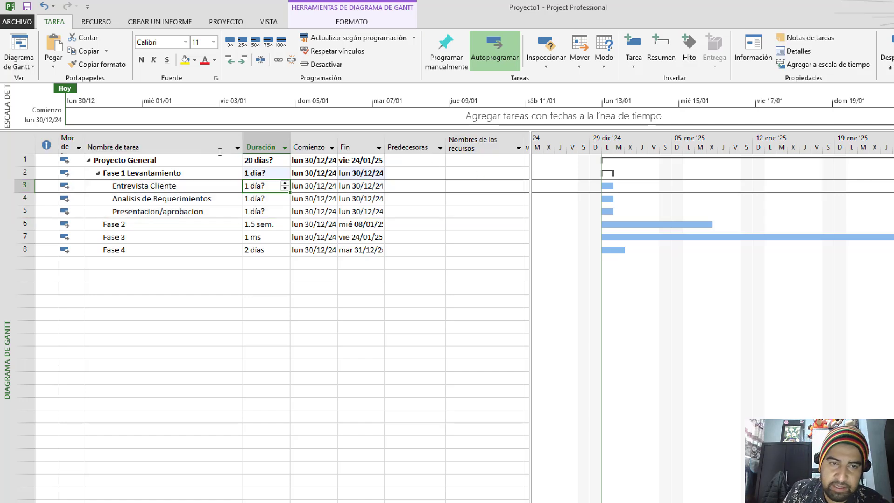
text(1)
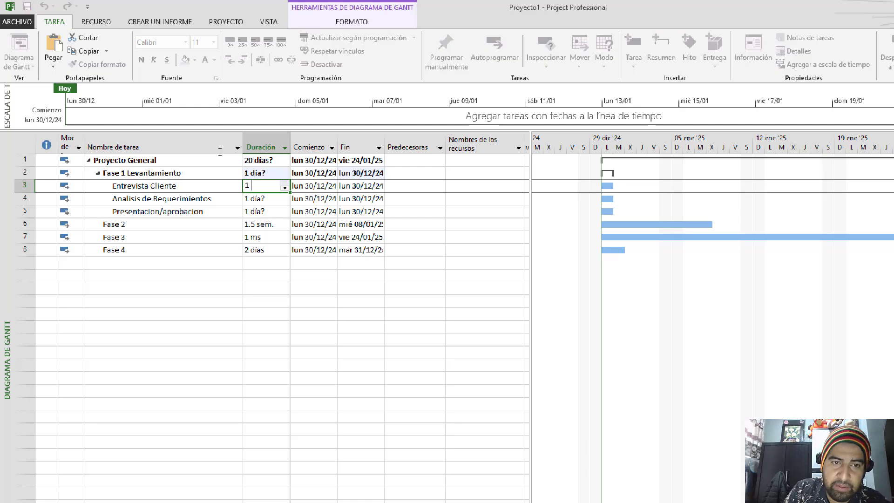
text( hora)
key(Return)
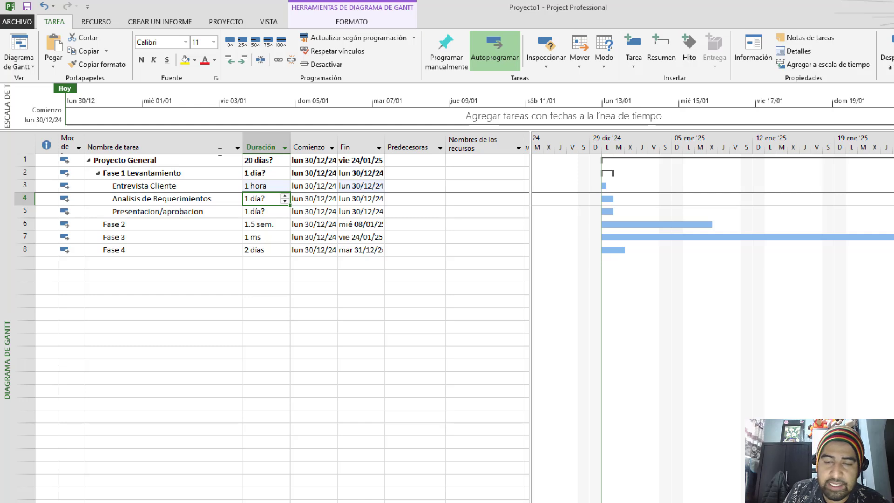
text(1)
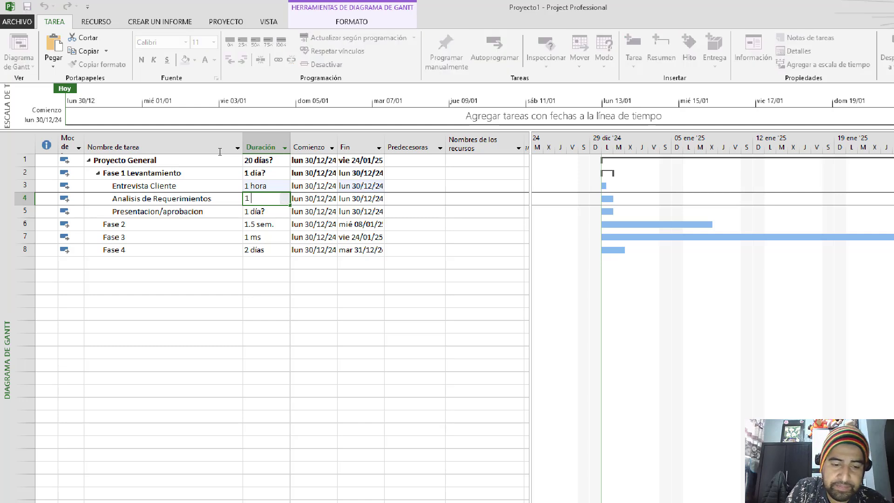
text( sem)
key(Return)
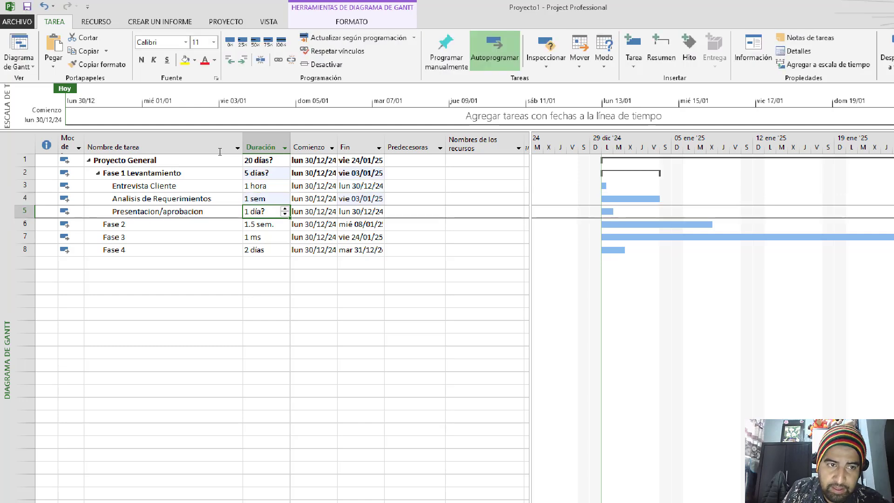
Set the duration of Presentacion/aprobacion to 3 days.
text(1 d)
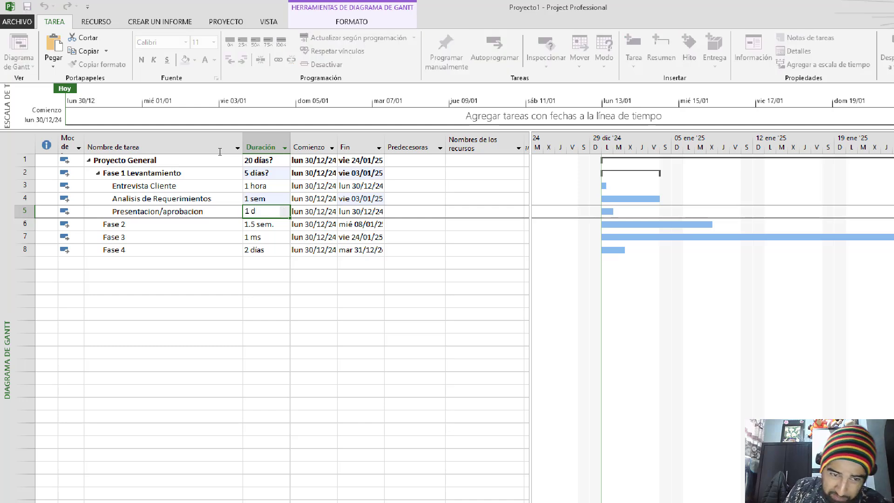
key(Return)
key(Up)
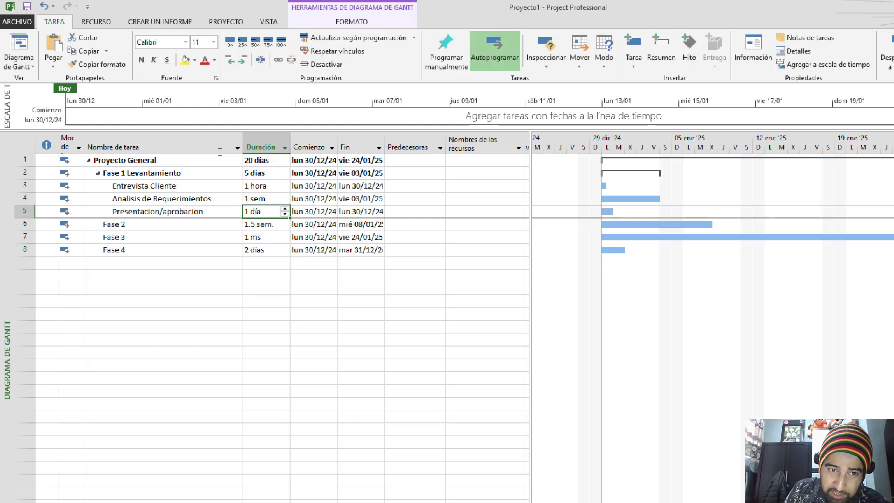
text(3d)
key(Return)
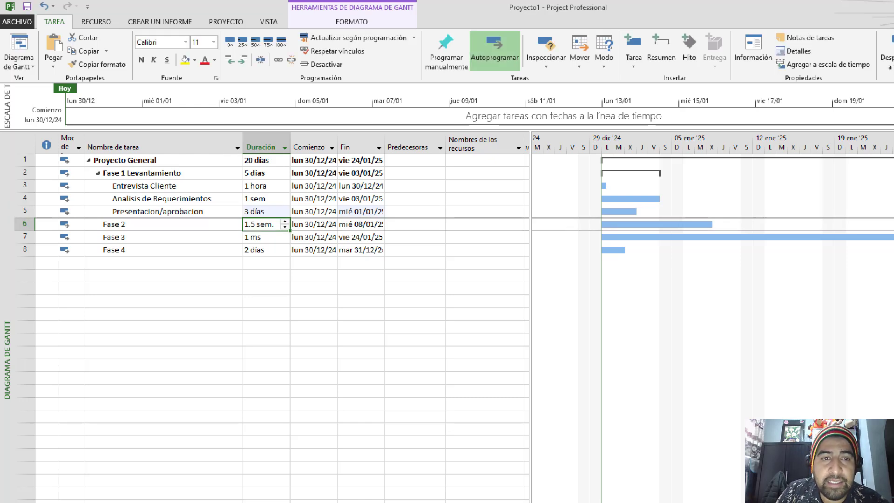
drag(312, 186, 361, 211)
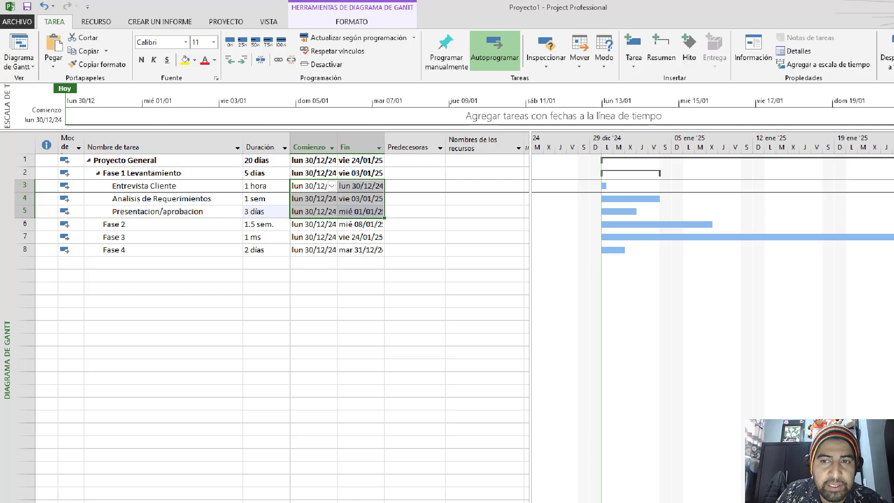
click(149, 198)
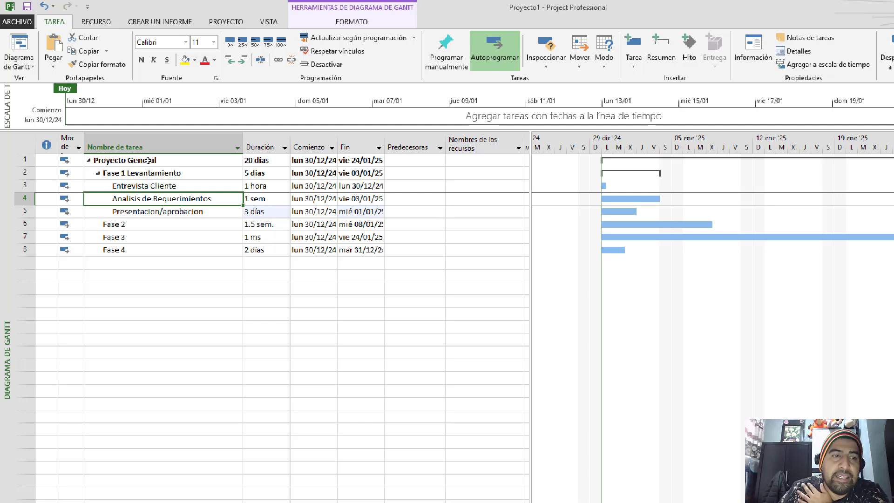
key(shift+space)
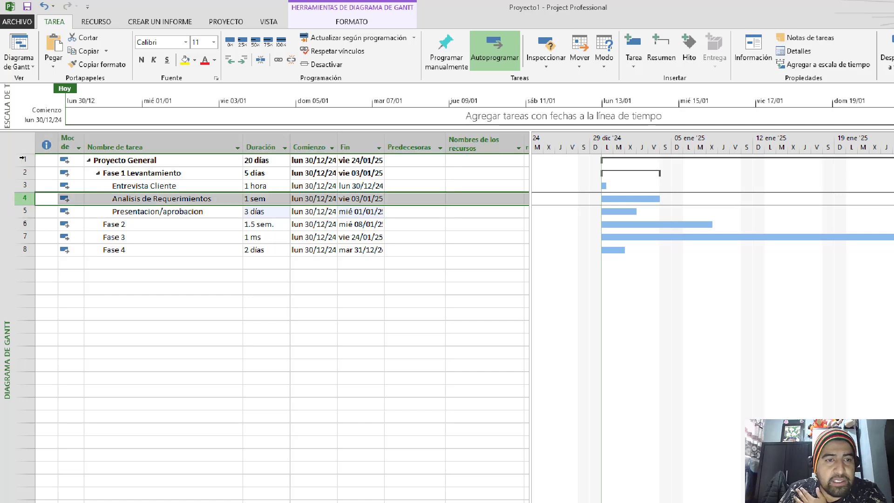
key(Up)
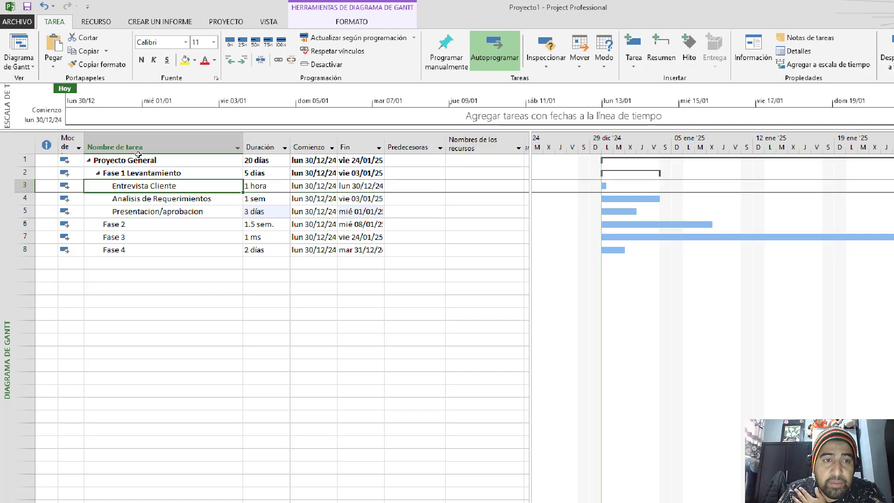
key(Down)
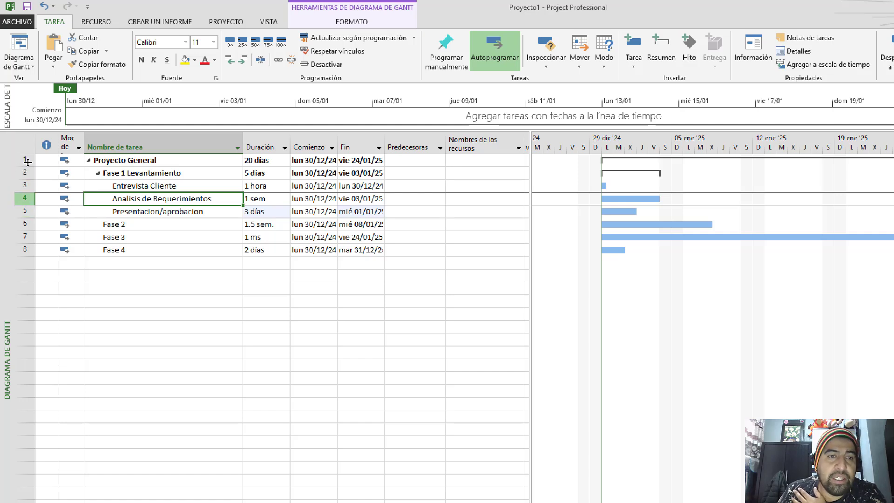
Set task 3 as the predecessor of Analisis de Requerimientos and task 4 as the predecessor of Presentacion/aprobacion.
click(423, 160)
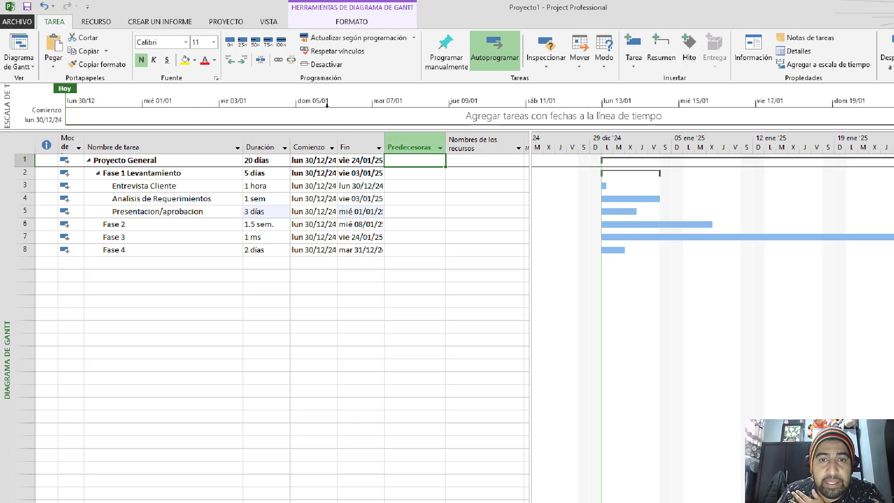
key(Down)
key(Down)
key(Down)
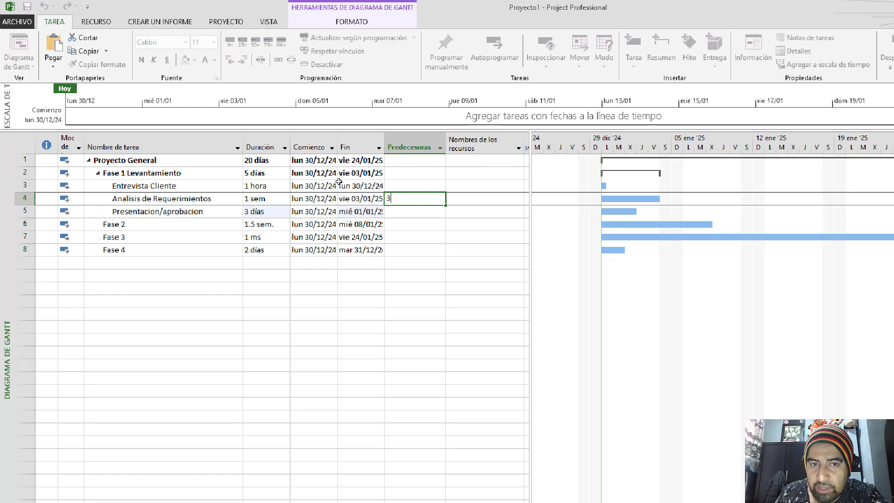
key(Return)
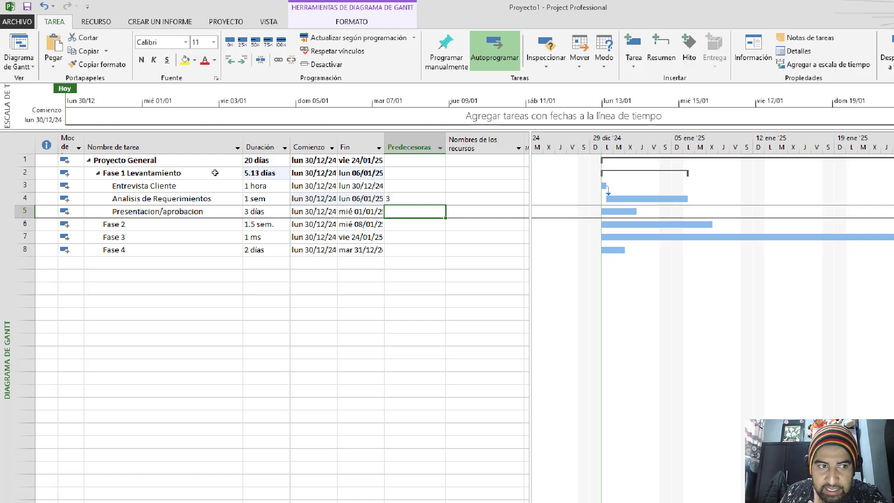
text(4)
key(Return)
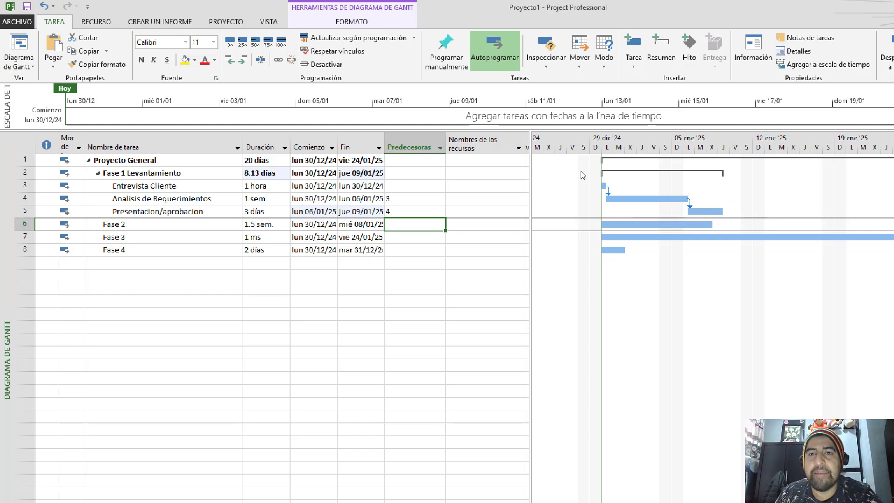
click(246, 175)
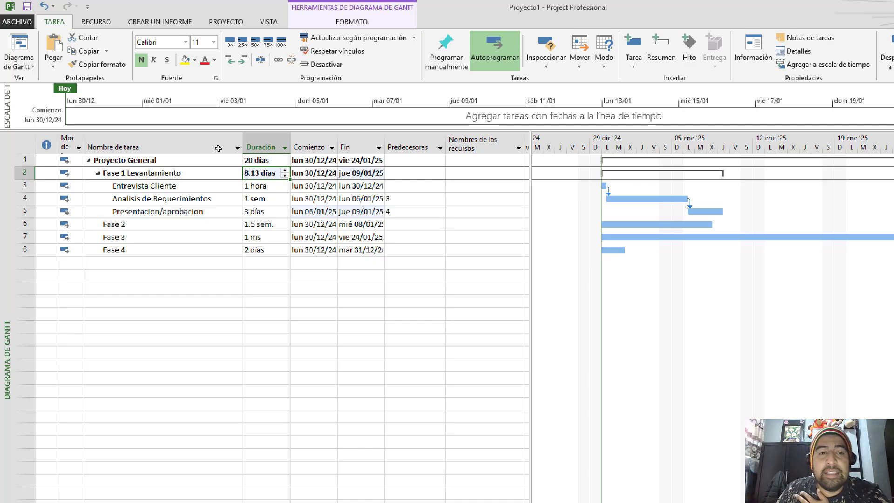
key(Down)
key(shift+Down)
key(shift+Down)
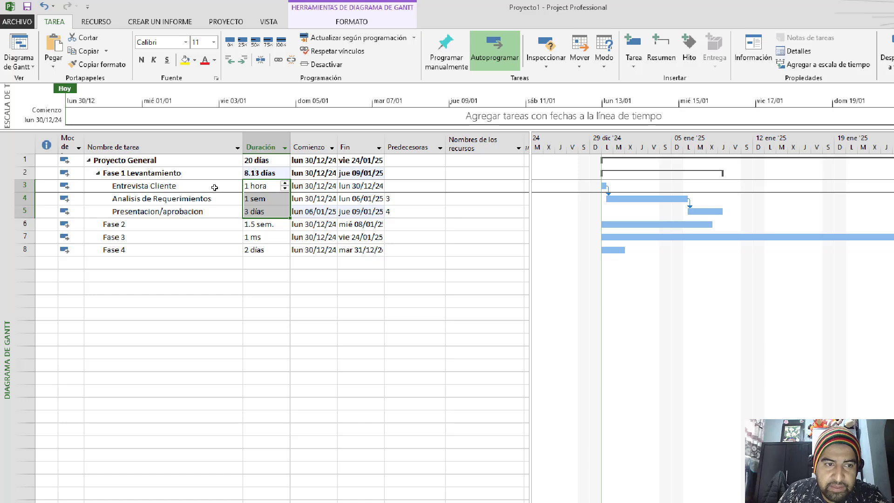
click(260, 236)
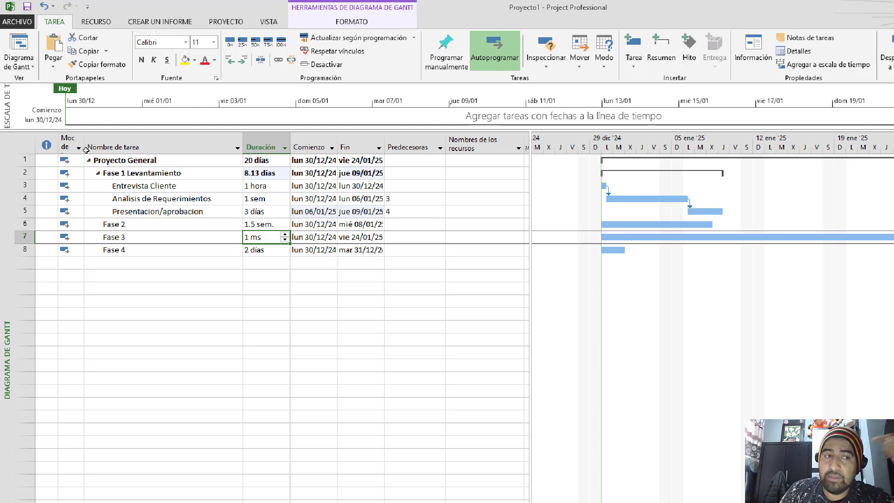
drag(104, 186, 106, 211)
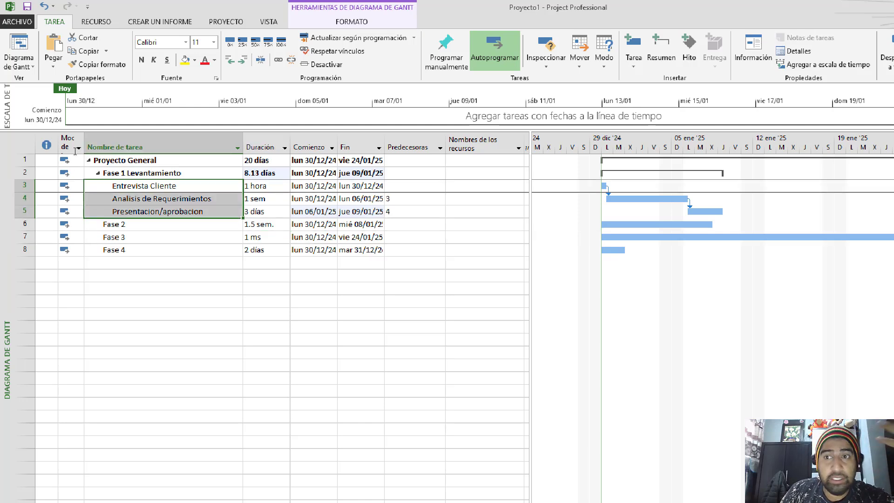
Collapse the Fase 1 Levantamiento summary task to hide its subtasks.
key(Up)
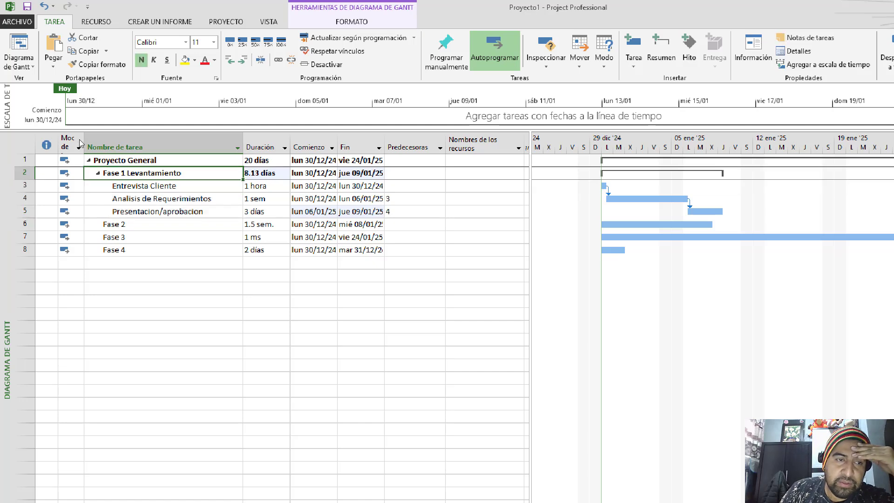
key(alt+shift+minus)
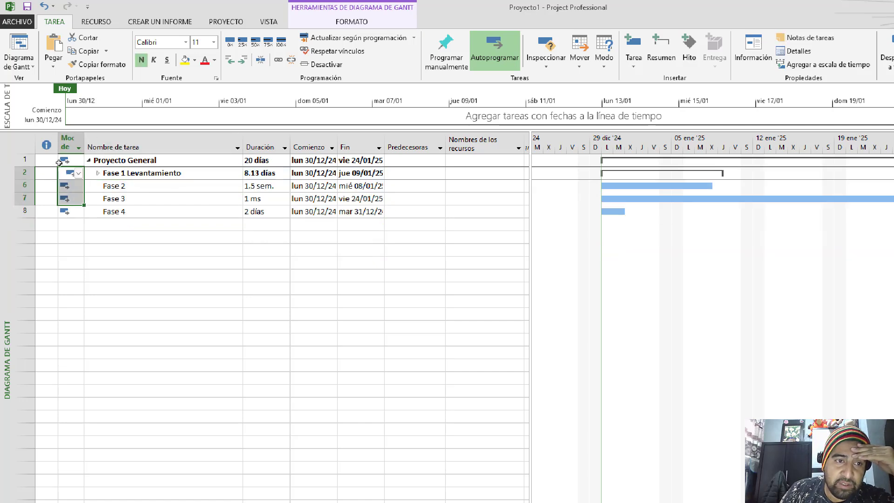
key(Down)
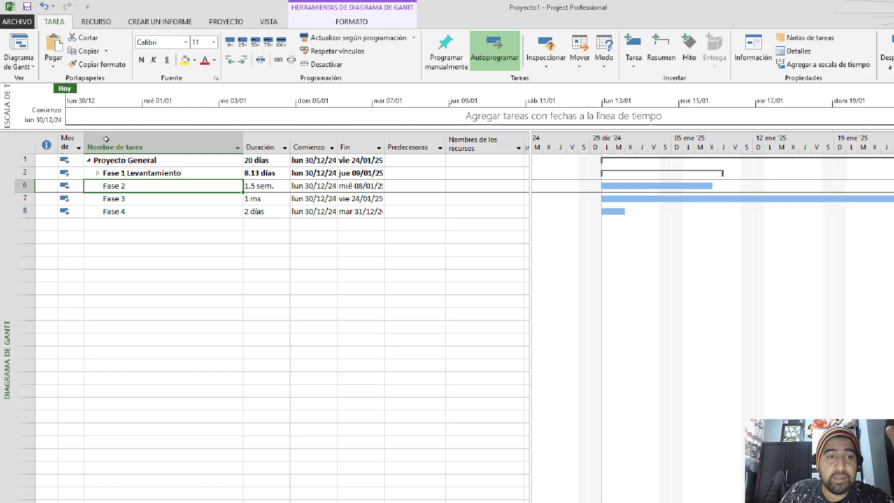
key(Up)
key(Down)
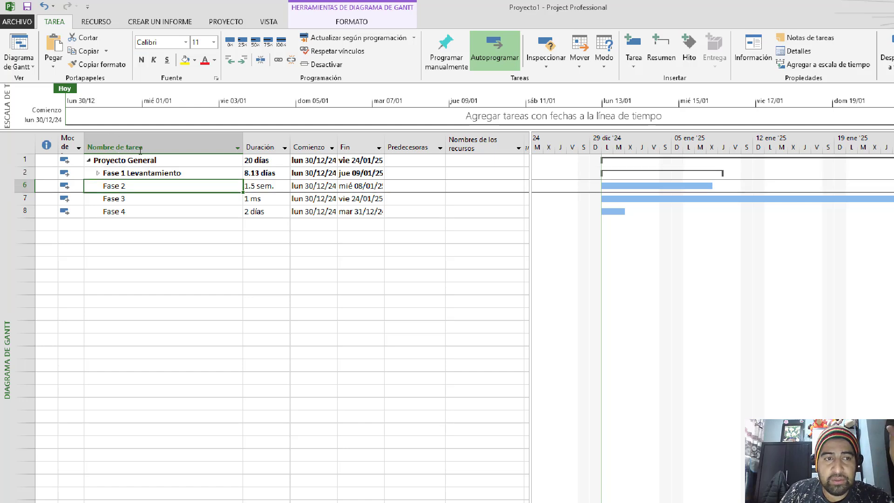
key(Up)
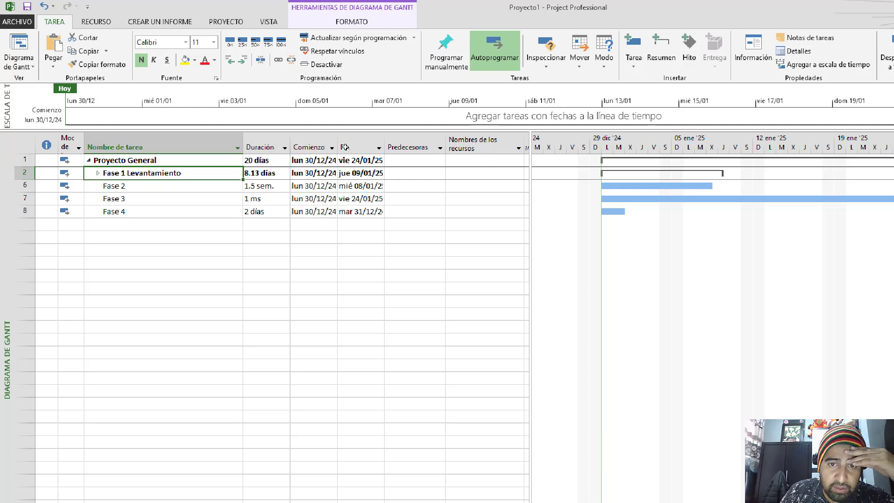
Set Fase 1 Levantamiento (task 2) as the predecessor of Fase 2.
key(Down)
key(Right)
key(Right)
key(Right)
key(Right)
text(2)
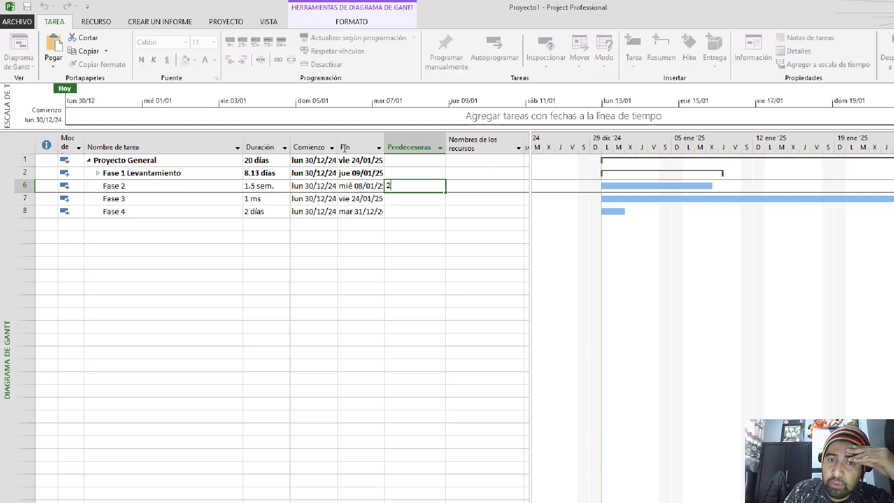
key(Return)
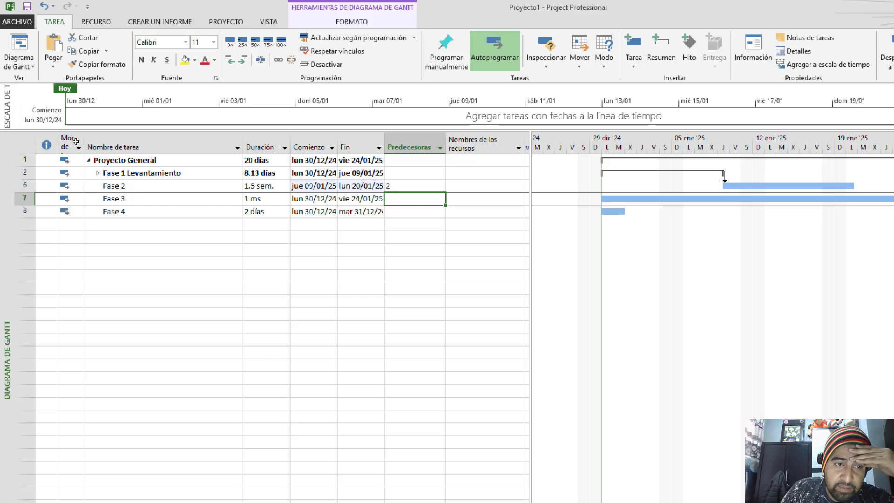
Expand Fase 1 Levantamiento to show its subtasks again.
click(98, 173)
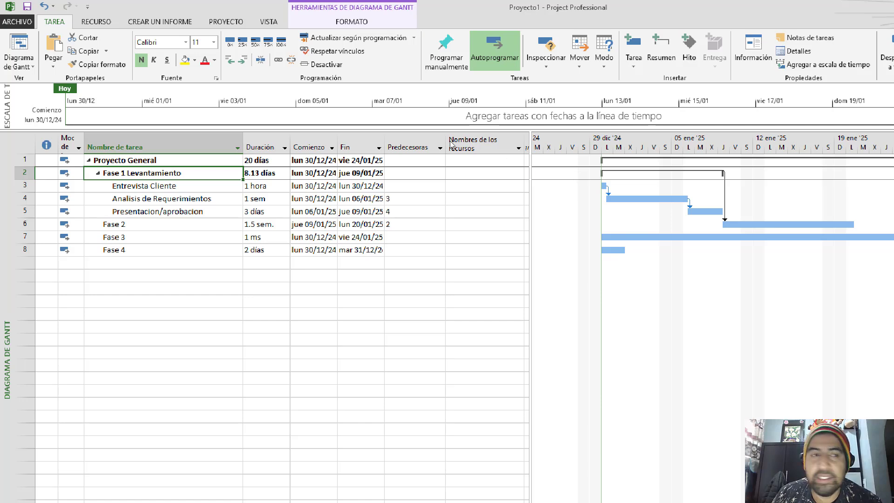
drag(106, 224, 106, 237)
key(shift+Down)
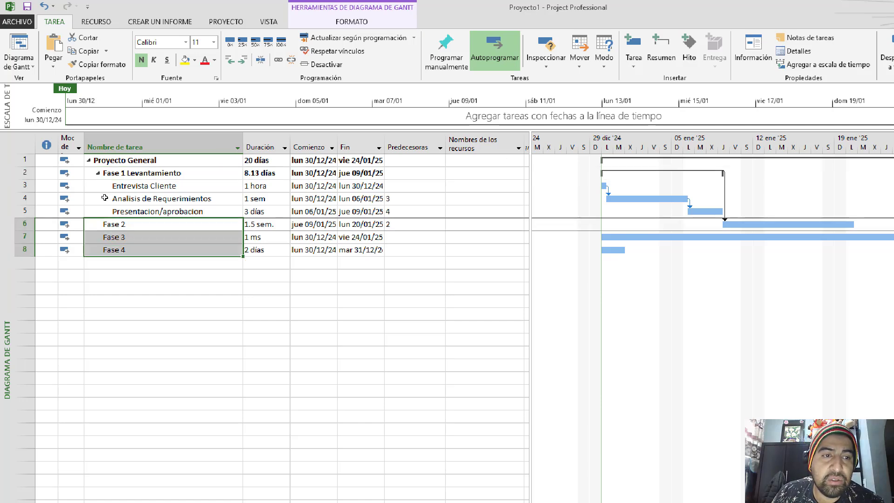
key(shift+Up)
key(shift+Up)
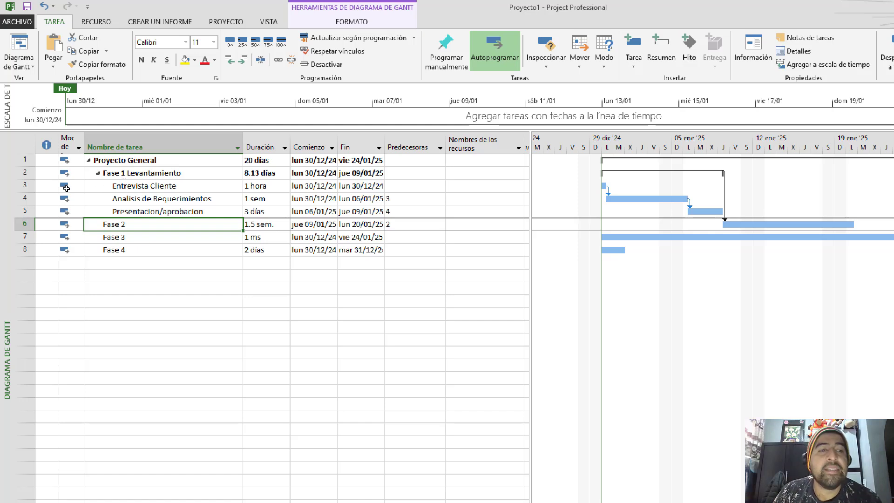
Insert three new tasks between Fase 2 and Fase 3.
drag(25, 237, 24, 249)
key(shift+Down)
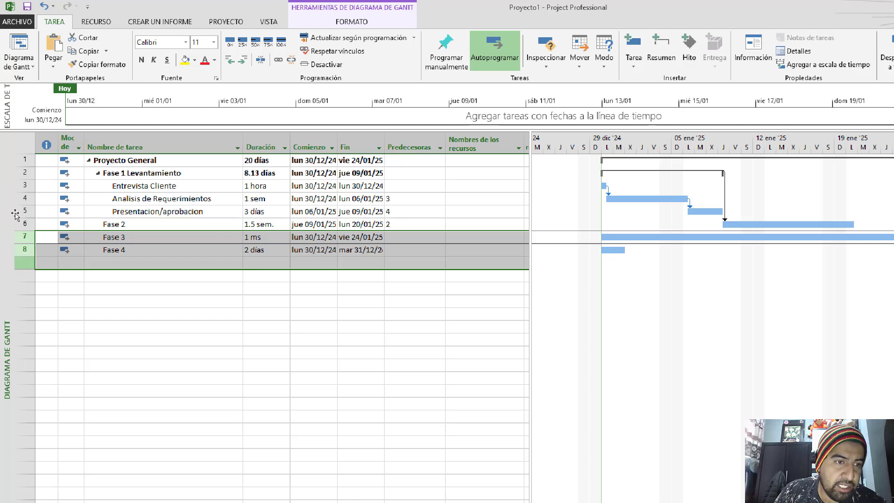
right_click(19, 191)
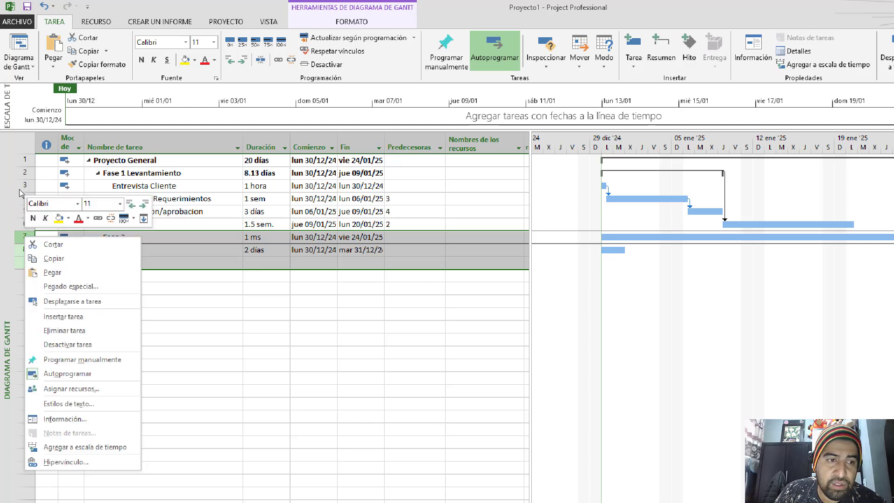
key(Down)
key(Down)
key(Down)
key(Return)
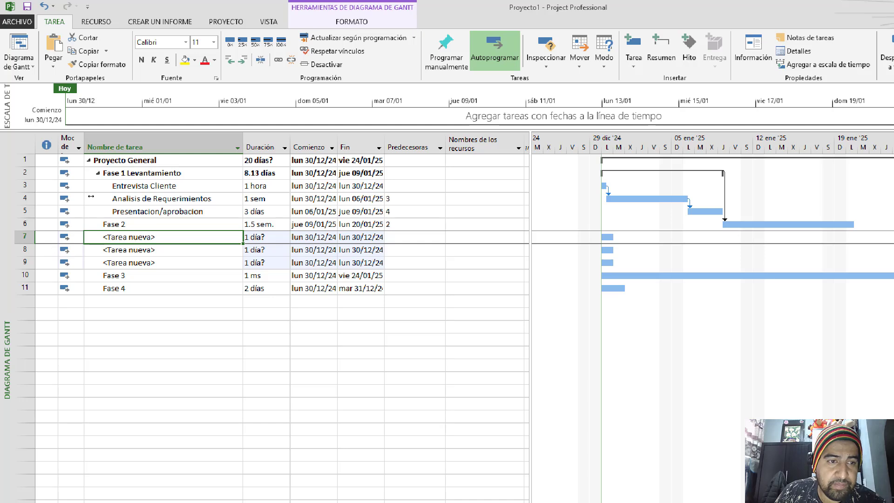
Rename the Fase 2 task as Fase 2 Programacion.
key(Return)
key(Return)
key(Return)
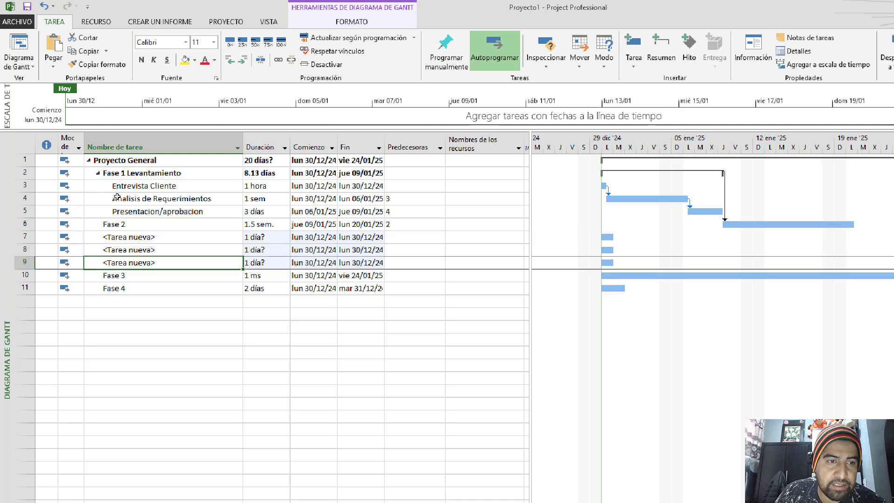
key(Up)
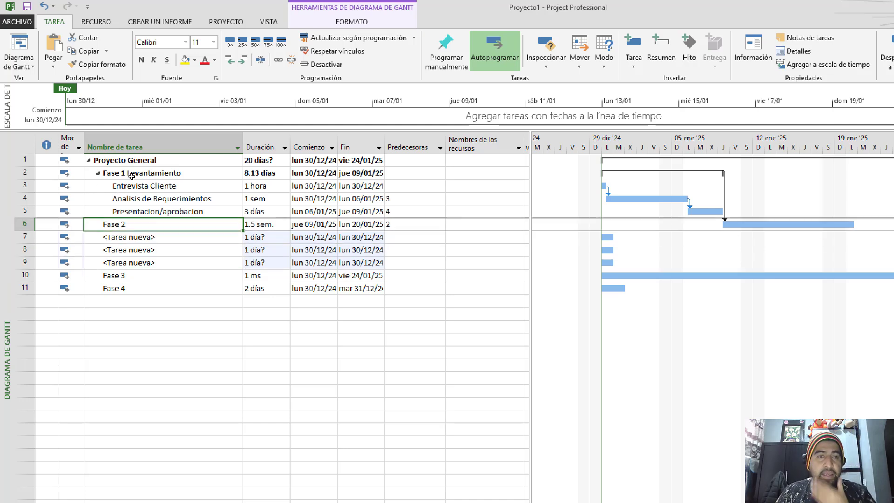
key(F2)
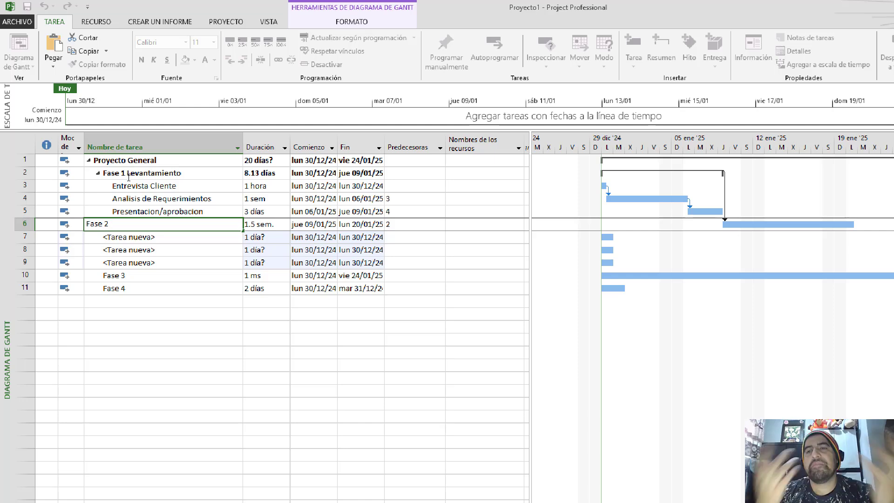
text(Progra)
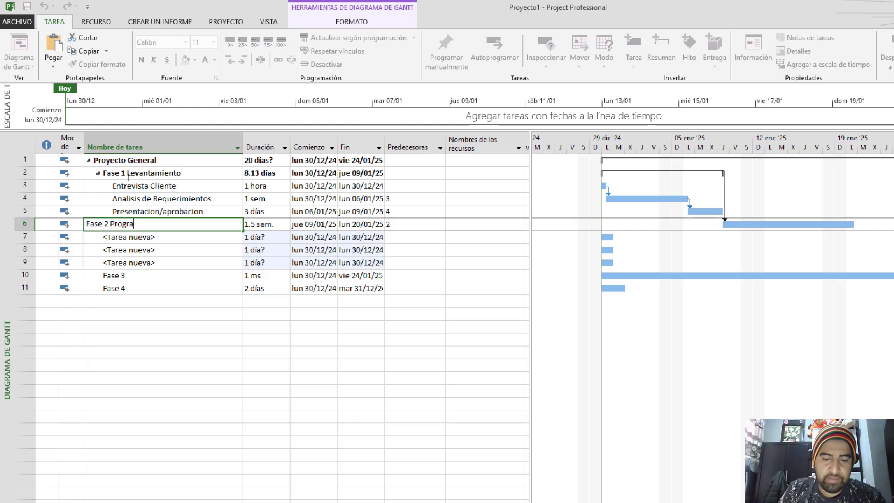
text(macion)
key(Return)
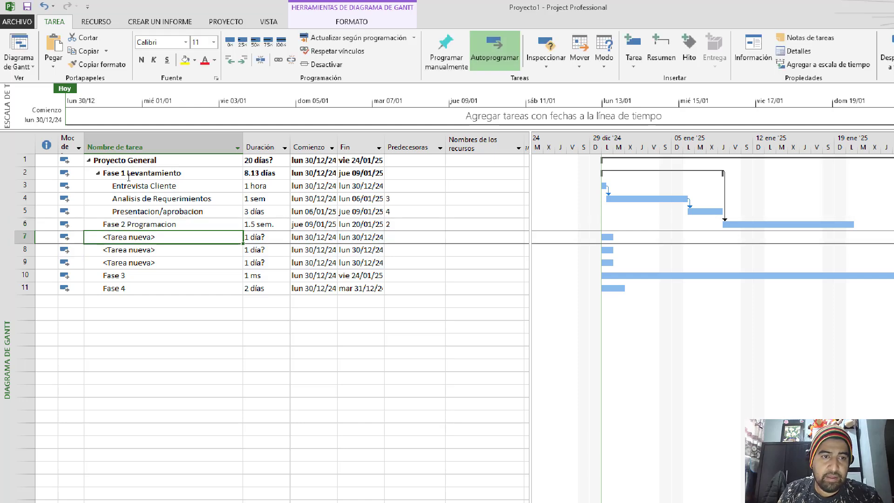
Name the first new task below Fase 2 Programacion as Diagramas Clases / MER.
text(Dia)
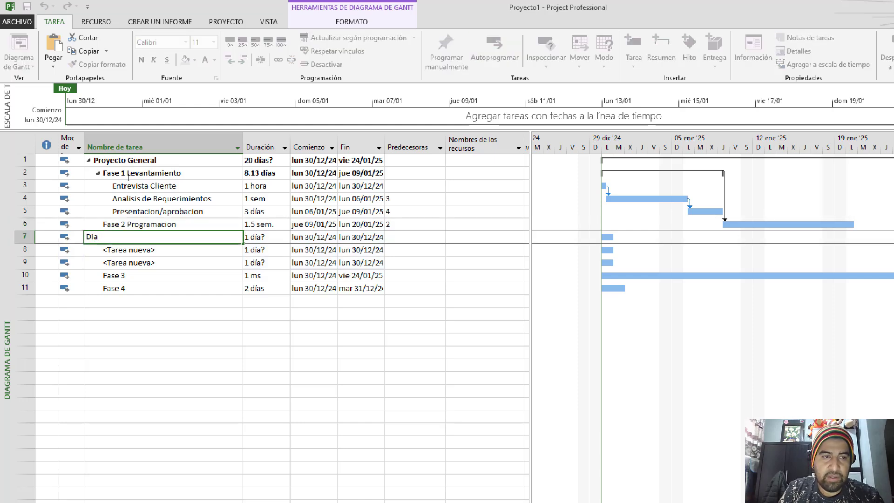
text(gramas )
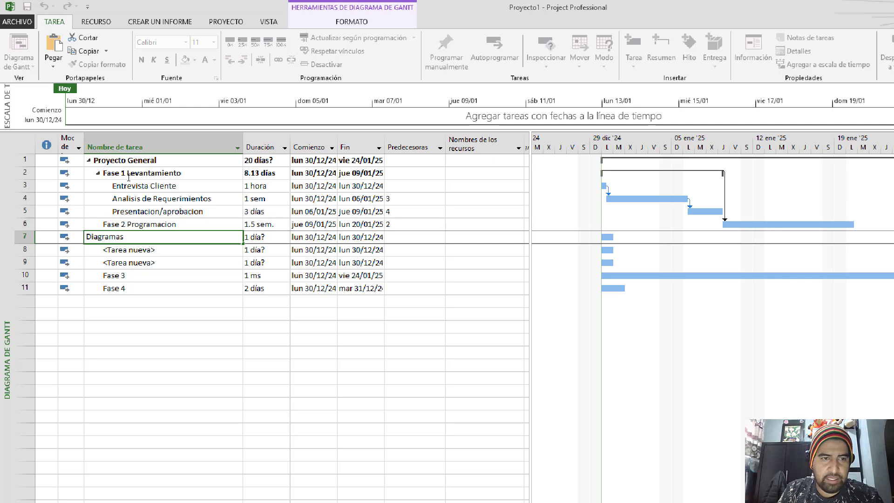
text(Clases /)
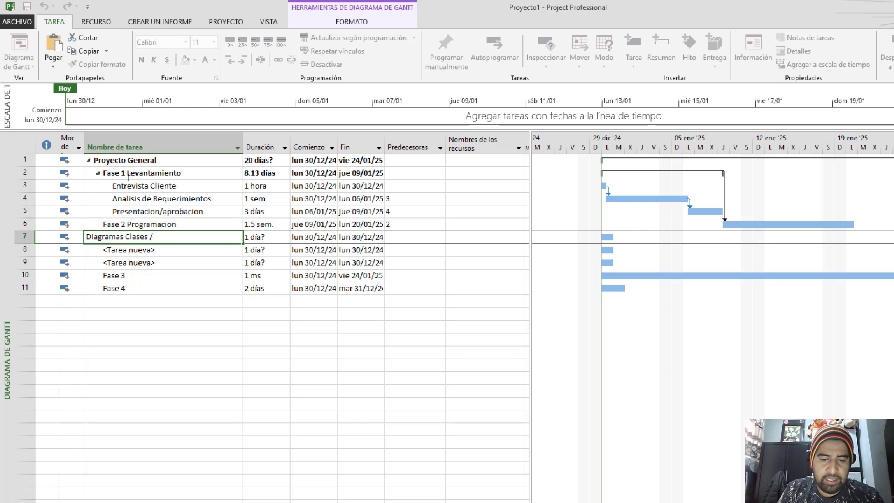
text( MER)
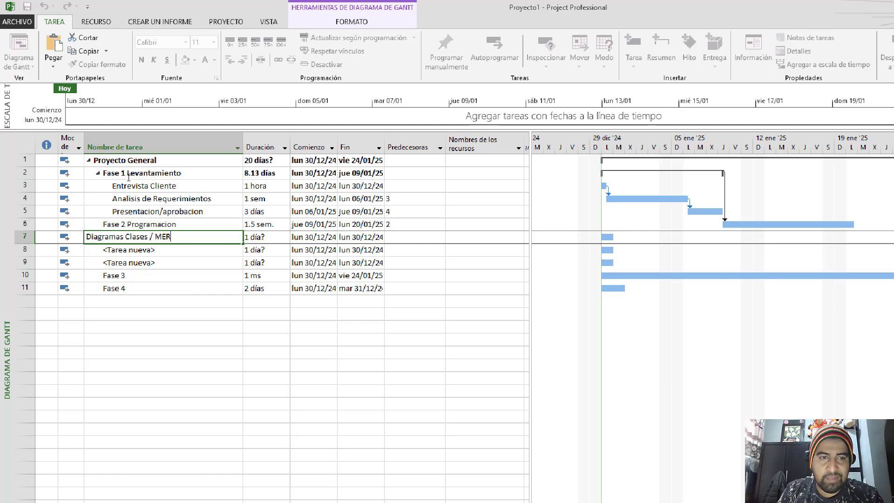
key(Return)
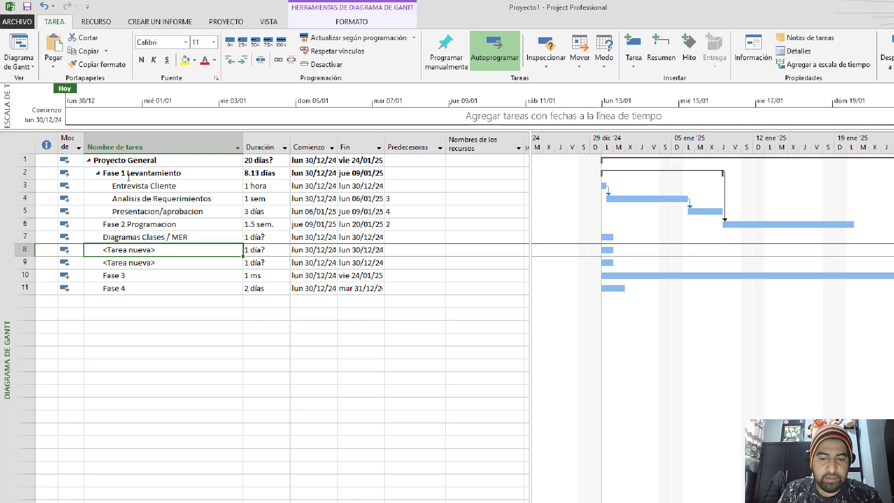
Name the new task 8 as Programacion Java.
text(Pro)
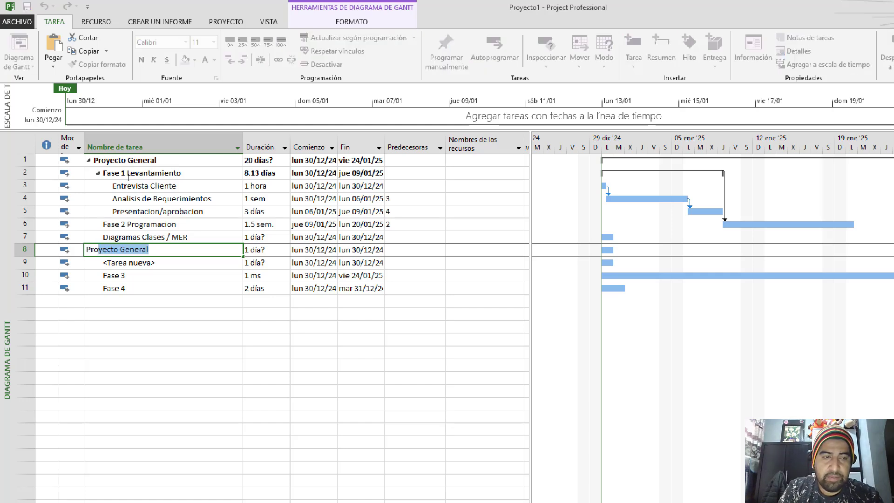
text(gramaci)
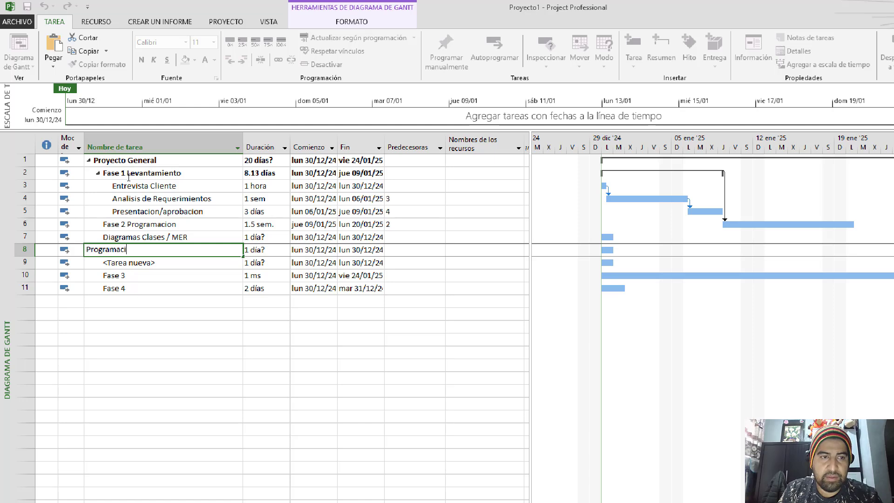
text(on JAva)
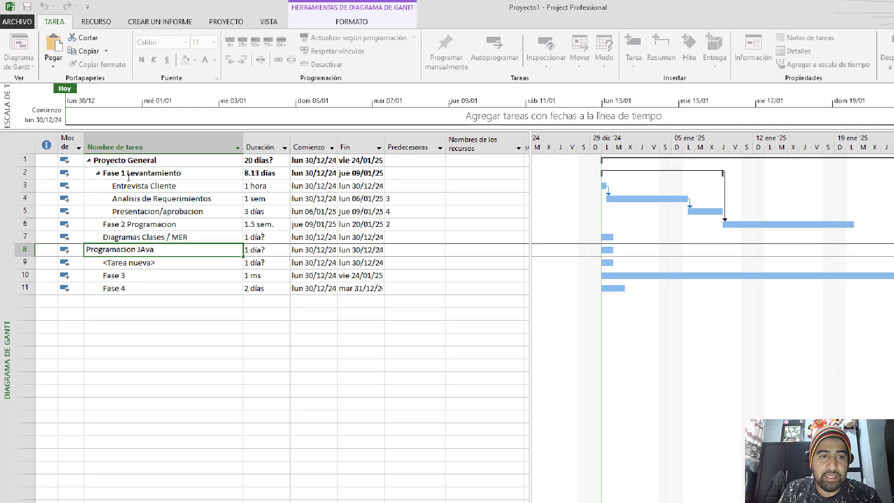
key(BackSpace)
key(BackSpace)
key(BackSpace)
text(ava)
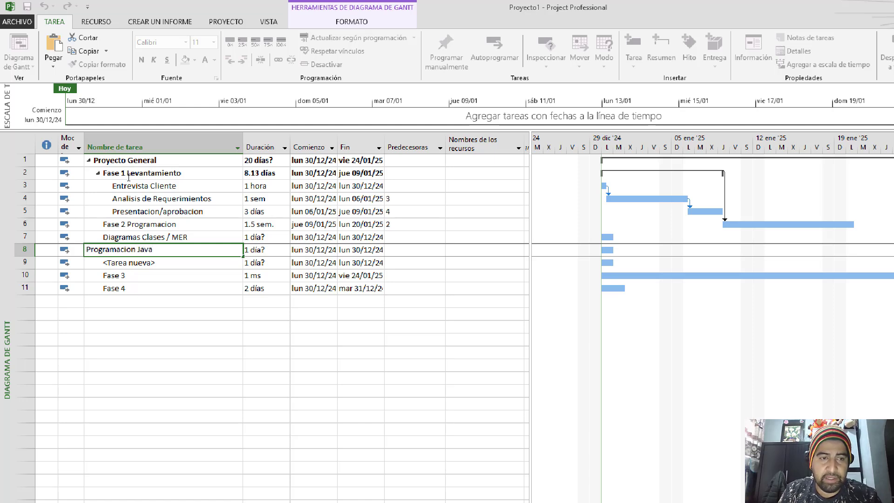
key(Return)
Name the remaining new task above Fase 3 as Programacion BD.
text(Pro)
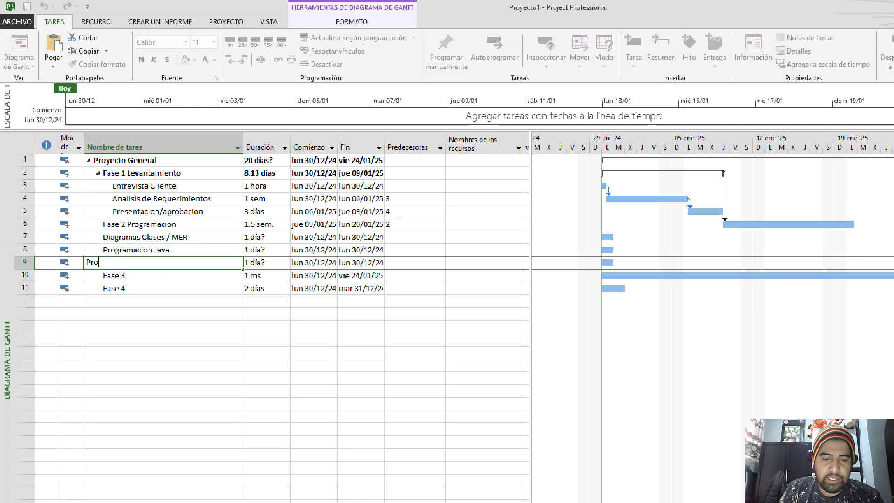
text(gramacion )
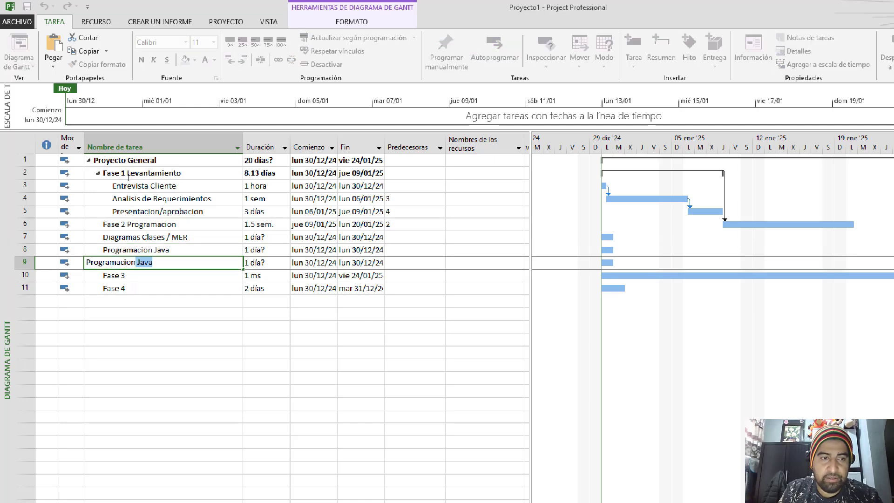
text(BD)
key(Return)
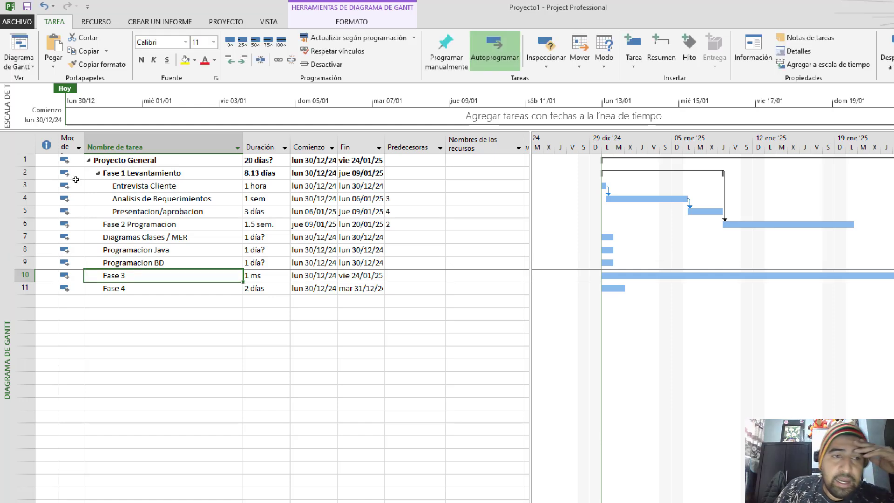
Indent Diagramas Clases / MER, Programacion Java and Programacion BD as subtasks of Fase 2 Programacion.
key(Up)
key(Up)
key(Up)
key(shift+Down)
key(shift+Down)
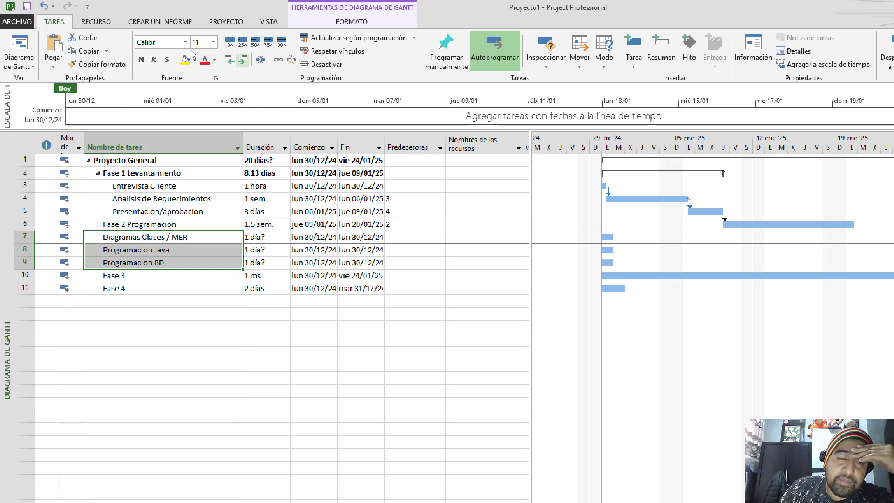
key(alt+shift+Right)
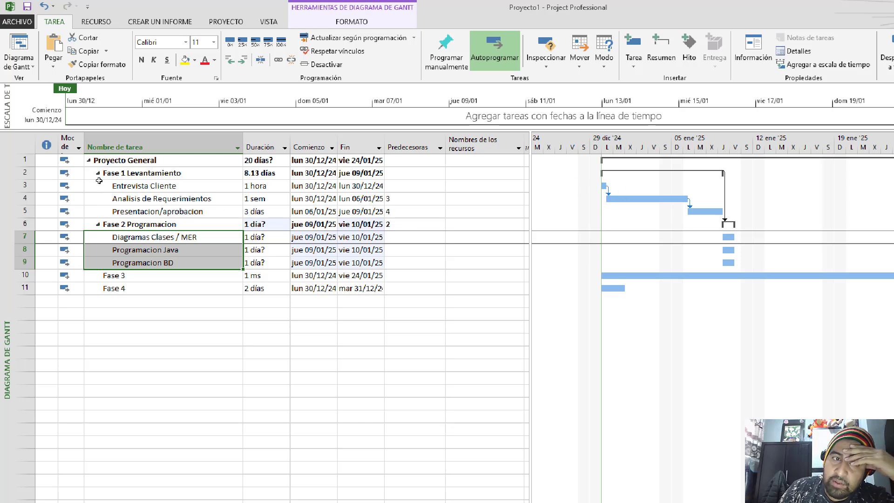
Set the duration of Diagramas Clases / MER to 15 days.
key(Up)
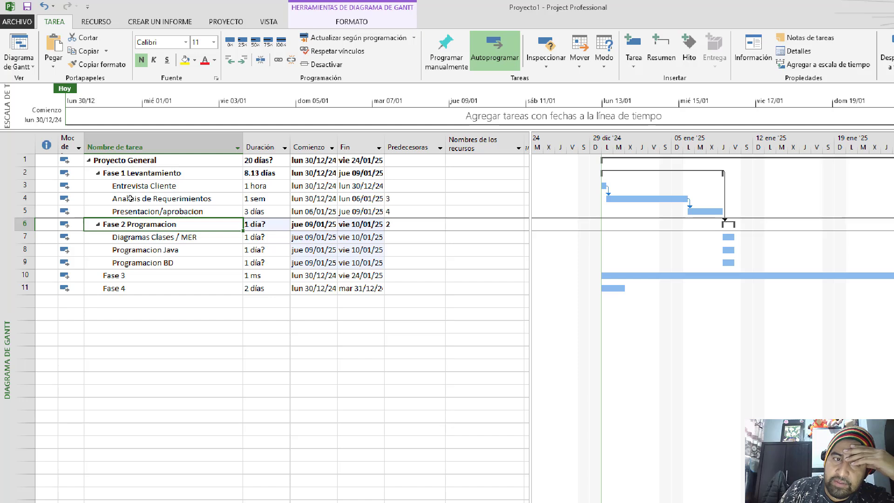
key(Down)
key(shift+Down)
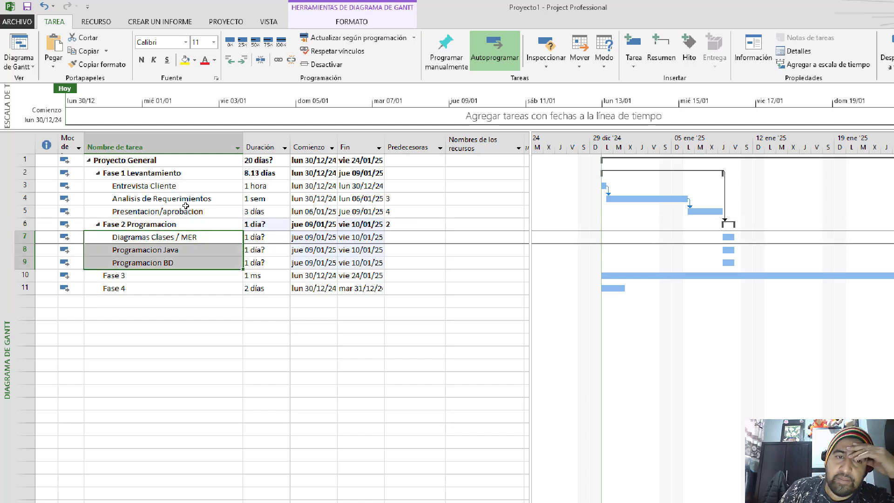
key(Down)
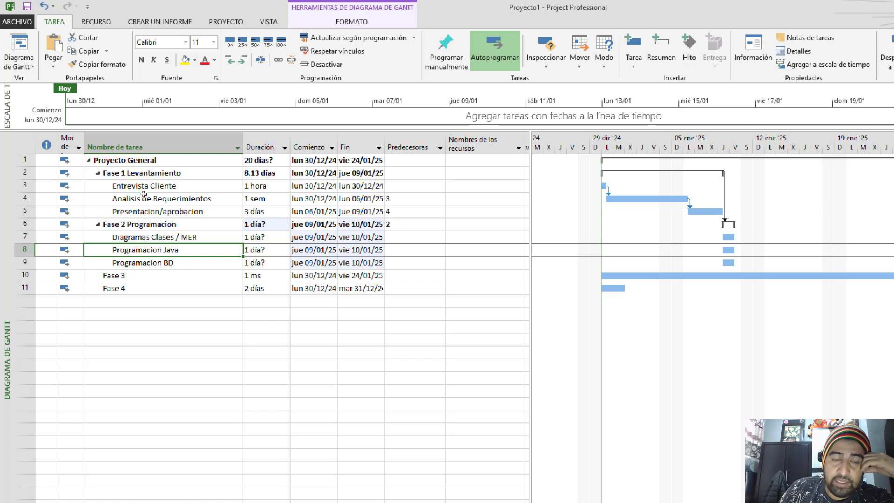
key(Up)
key(Right)
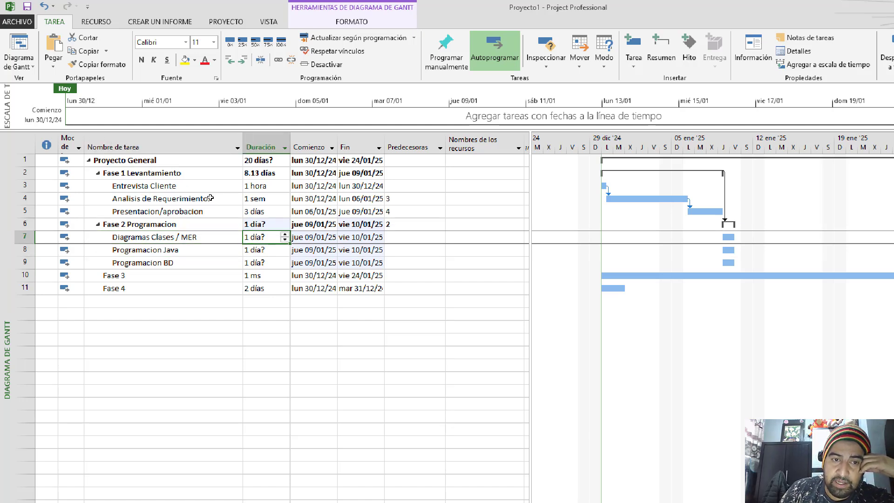
text(1 día?)
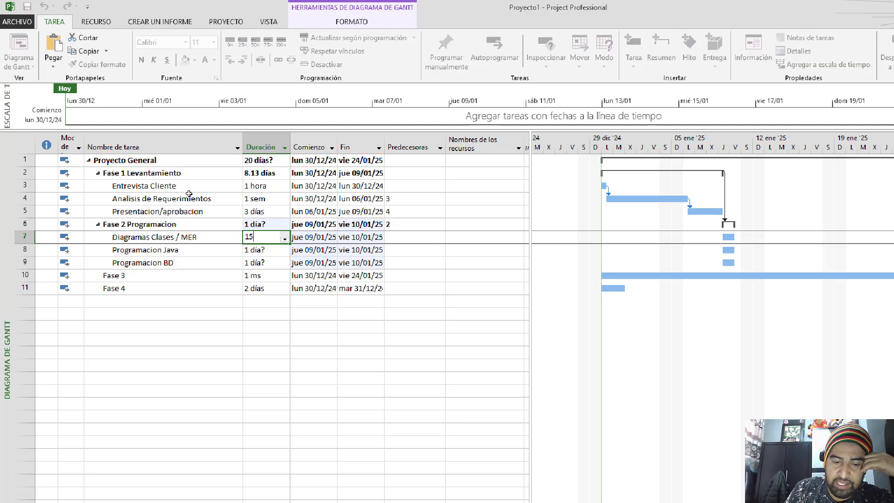
text(5)
key(Return)
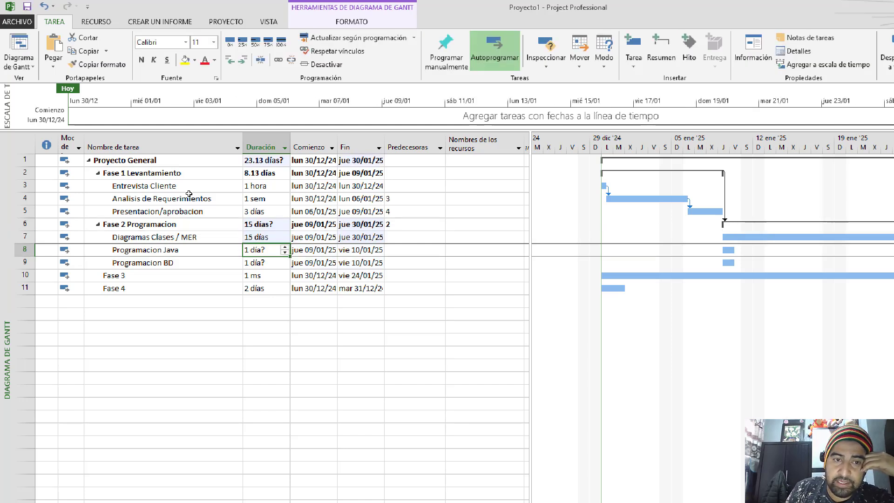
key(Down)
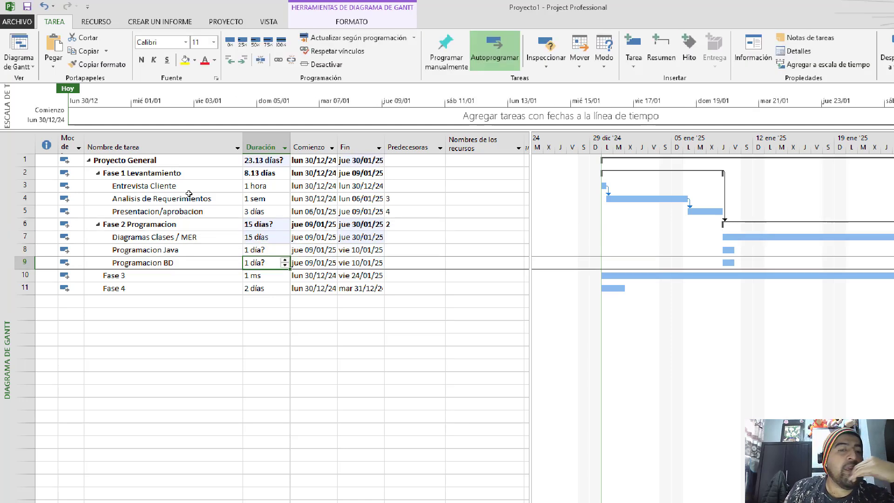
key(Up)
key(Down)
key(Up)
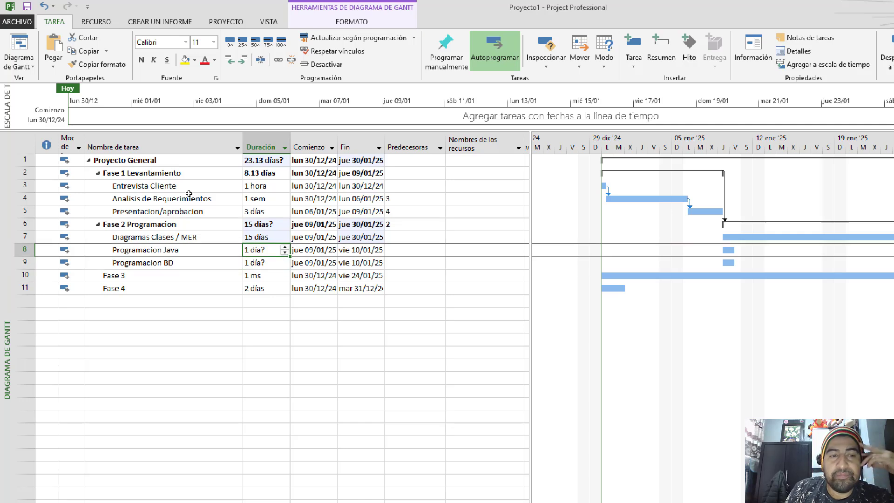
key(Down)
key(Up)
key(Up)
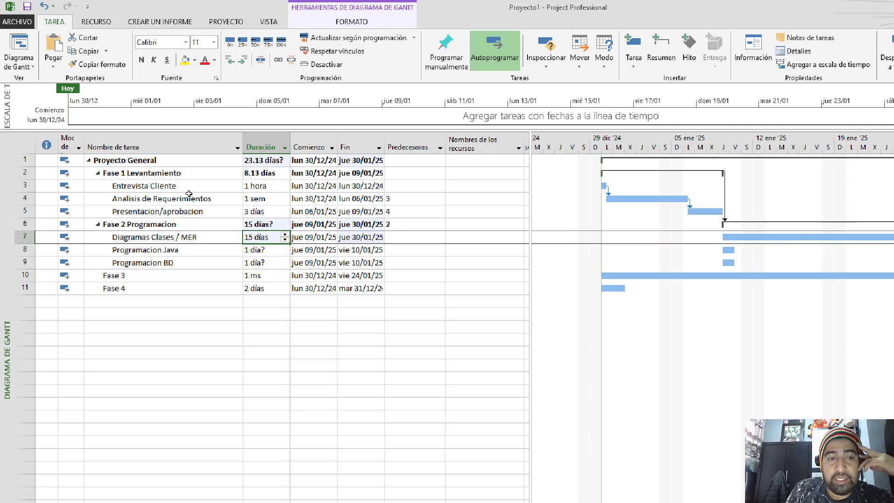
key(Down)
key(shift+Down)
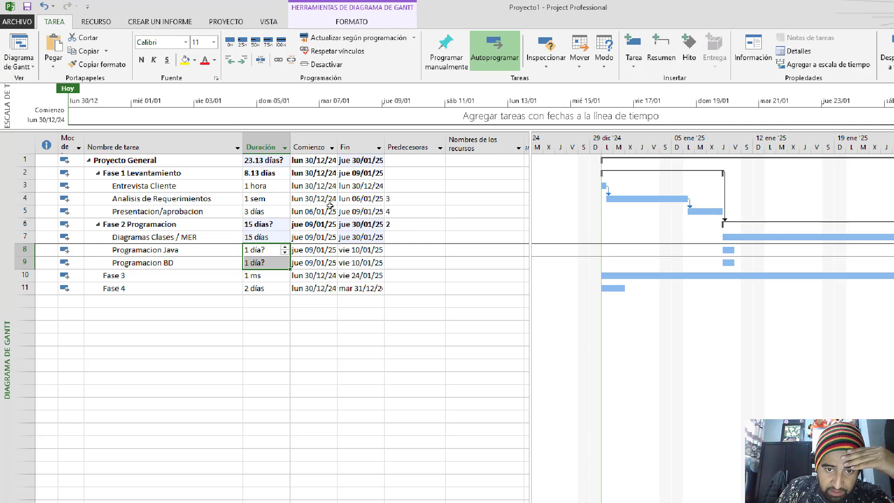
Link Programacion Java to Diagramas Clases / MER with the start-to-start predecessor 7CC.
key(Right)
key(Right)
key(Right)
key(shift+Down)
key(F2)
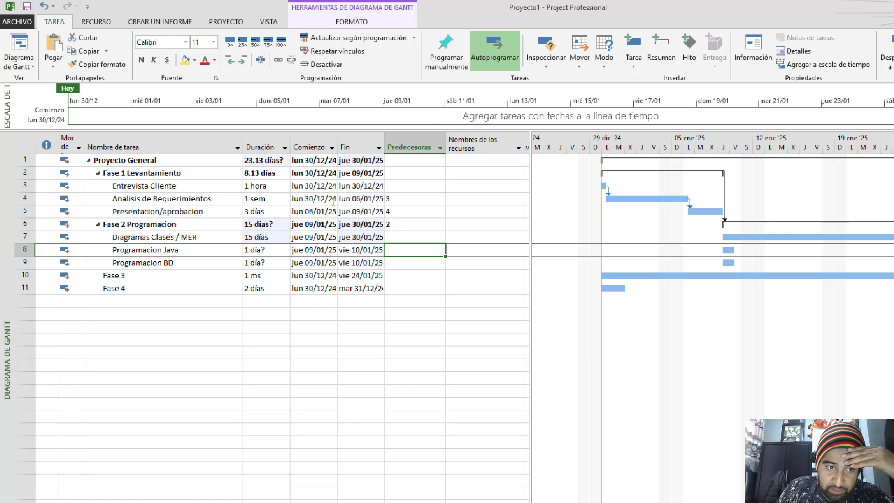
text(7 cc)
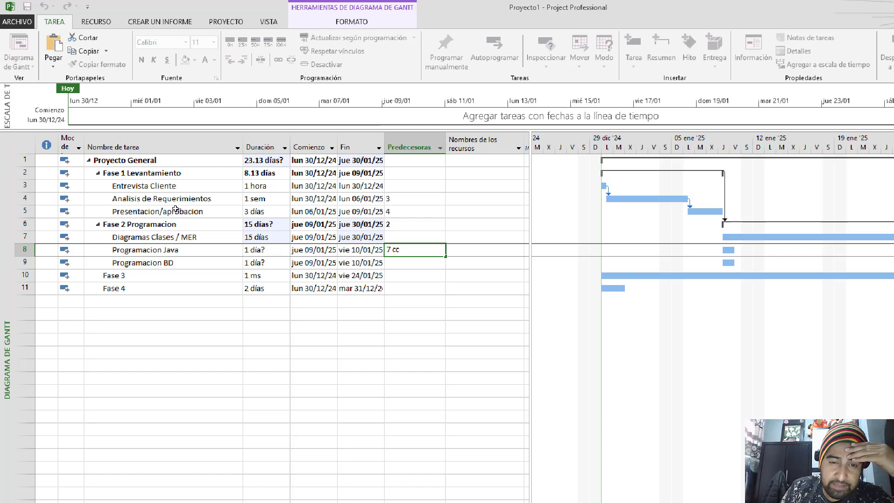
key(Return)
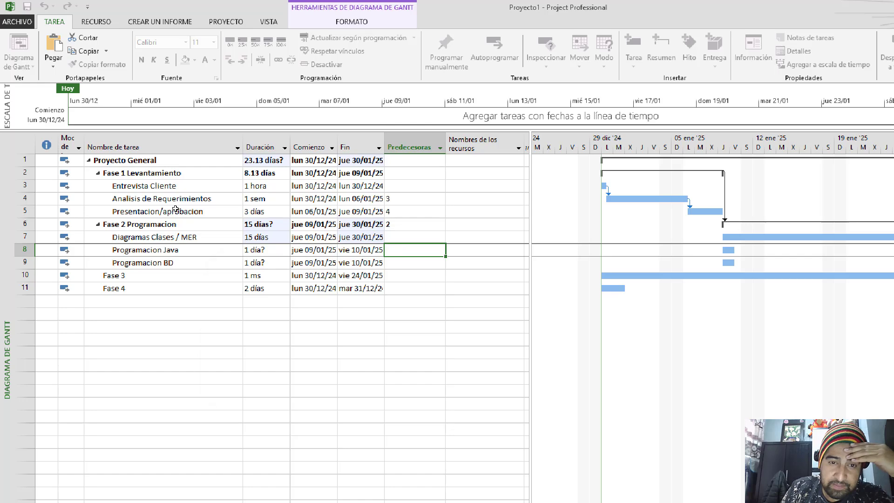
key(Return)
text(7CC)
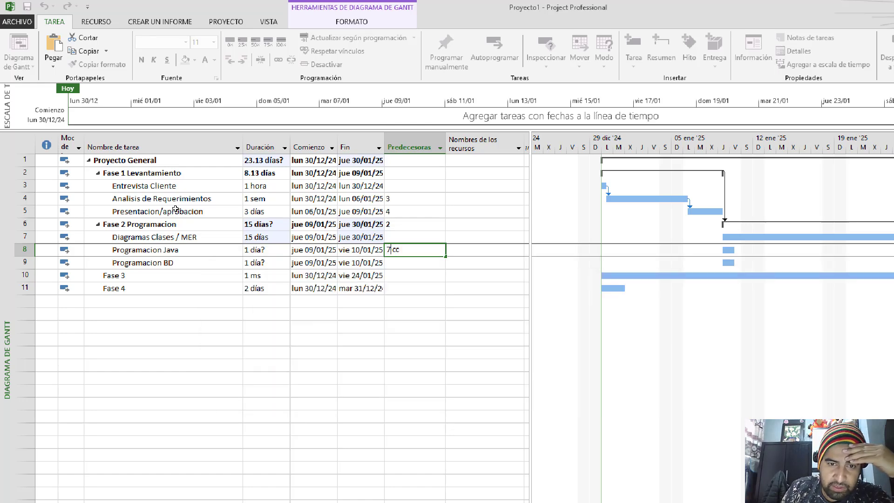
key(Return)
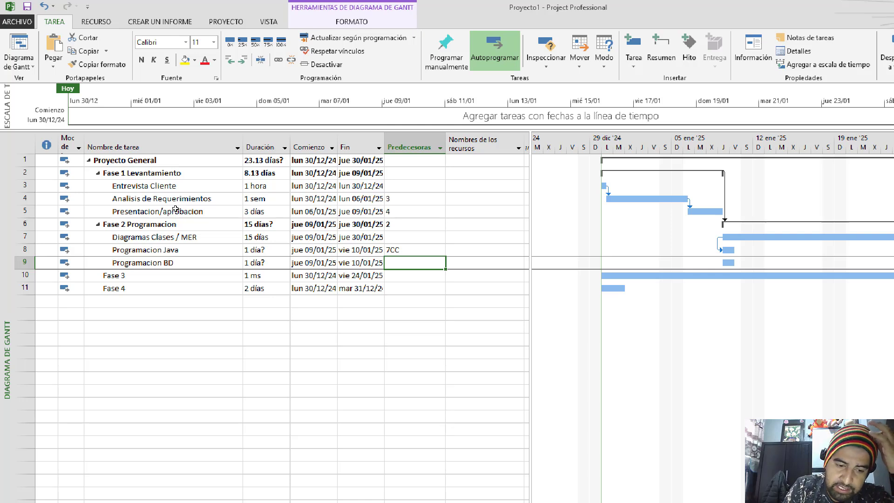
Give Programacion BD the same start-to-start predecessor, 7CC.
text(7CC)
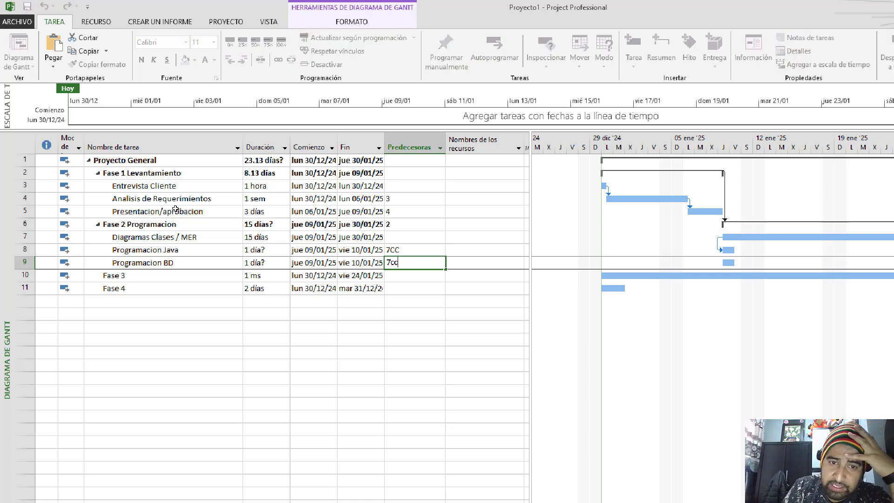
key(Return)
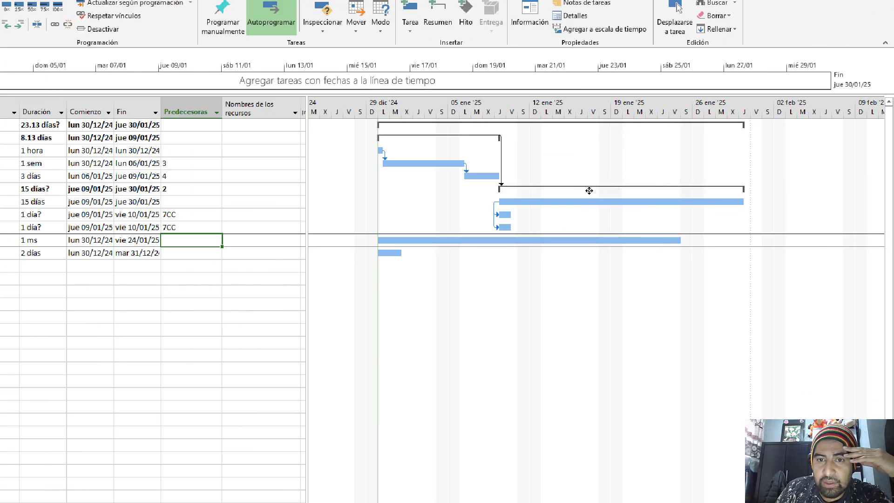
click(591, 197)
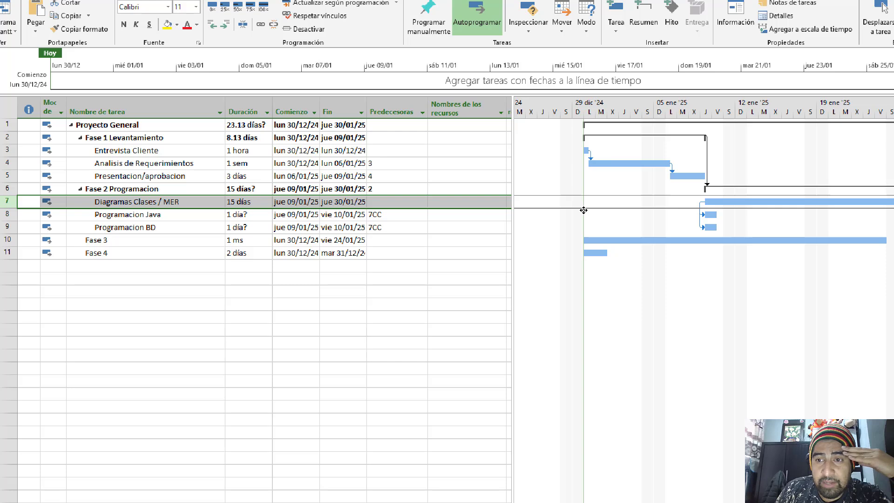
Clear the predecessors of Programacion Java and Programacion BD.
click(399, 214)
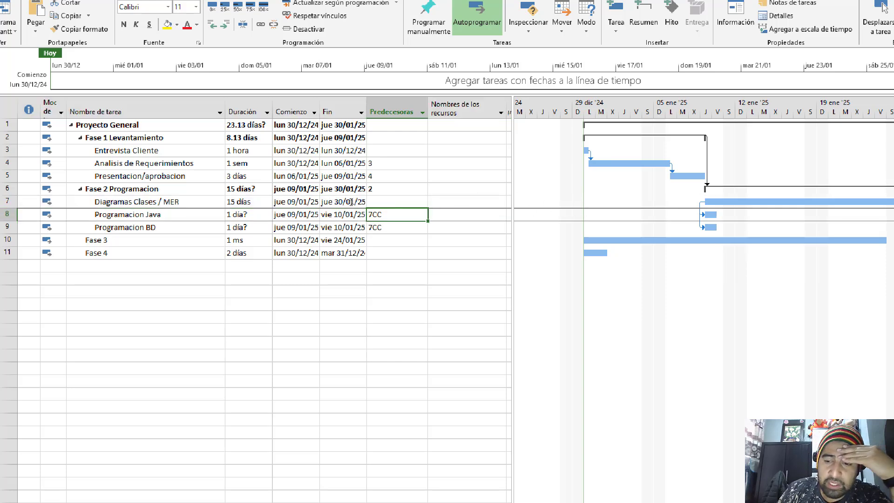
key(Delete)
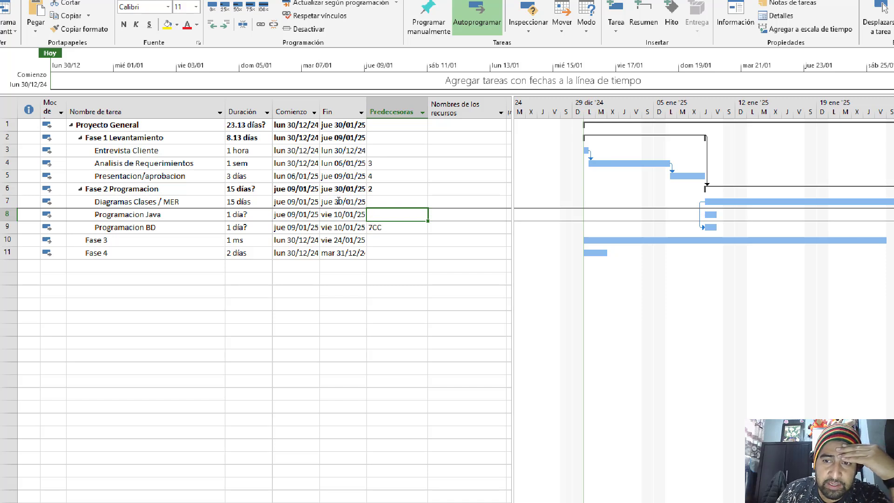
key(Down)
key(Delete)
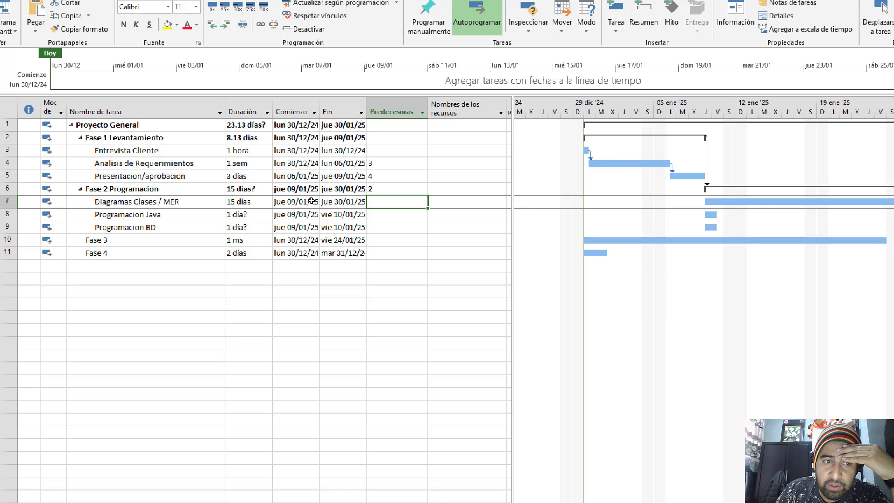
Make Diagramas Clases / MER, task 7, the finish-to-start predecessor of Programacion Java.
key(Down)
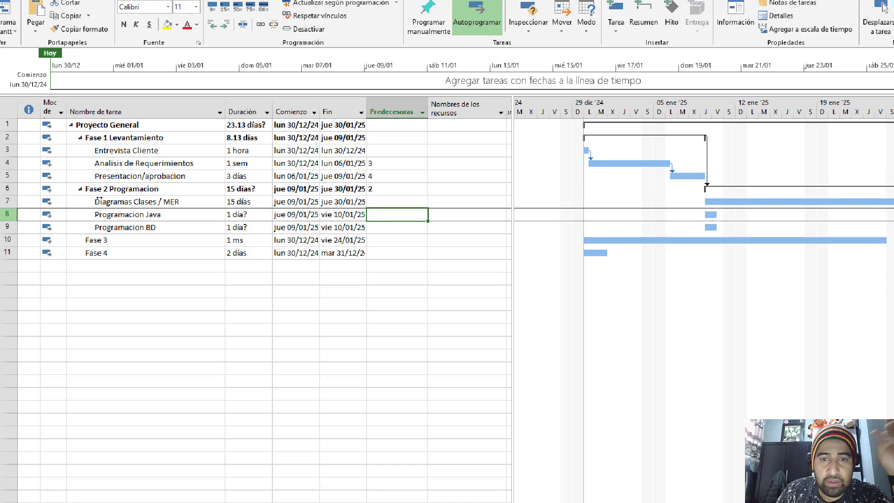
text(7)
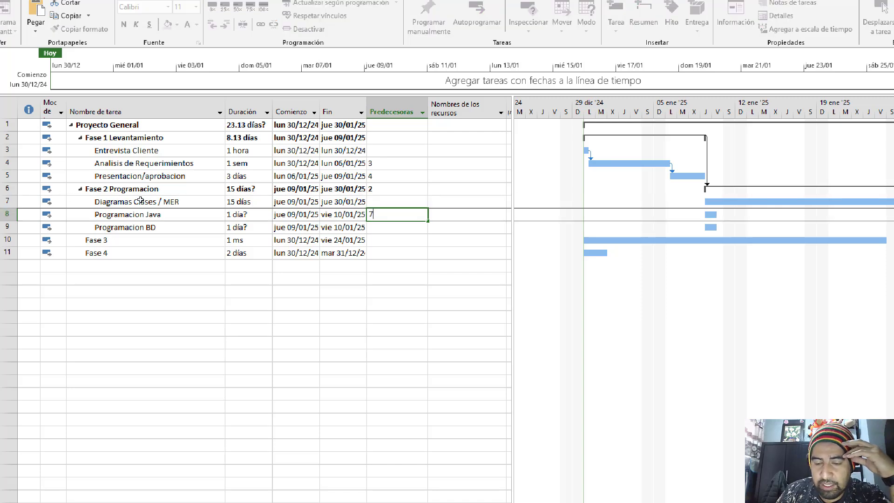
key(Return)
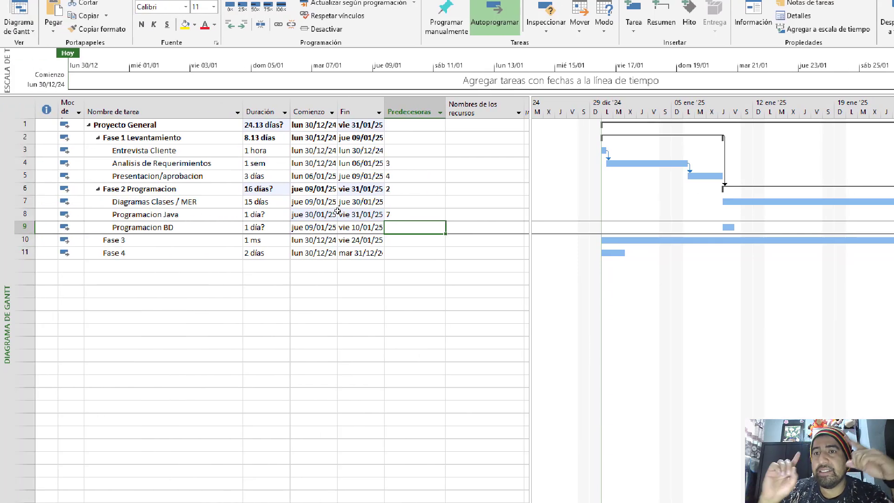
Link Programacion BD to Programacion Java with the start-to-start predecessor 8CC.
text(7)
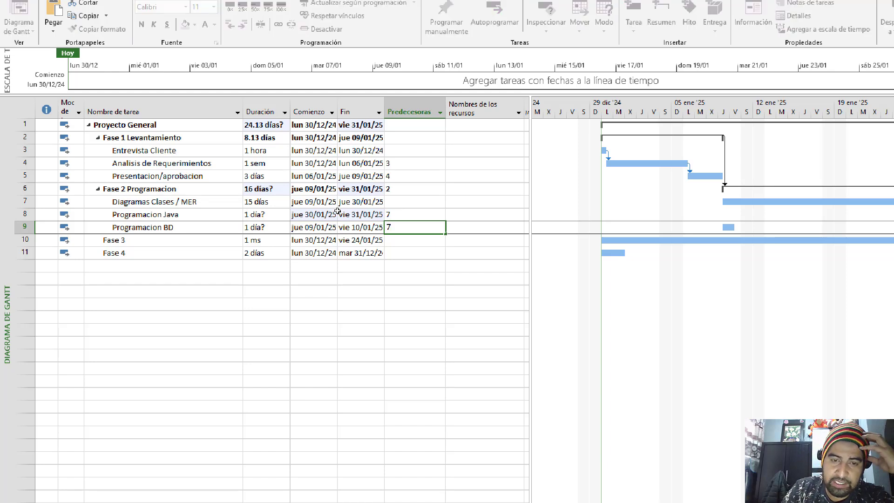
key(BackSpace)
key(BackSpace)
key(BackSpace)
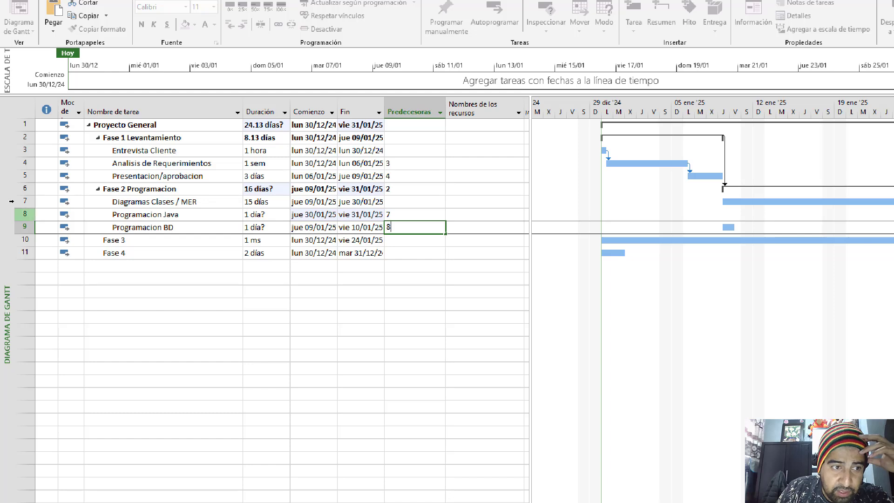
text(8)
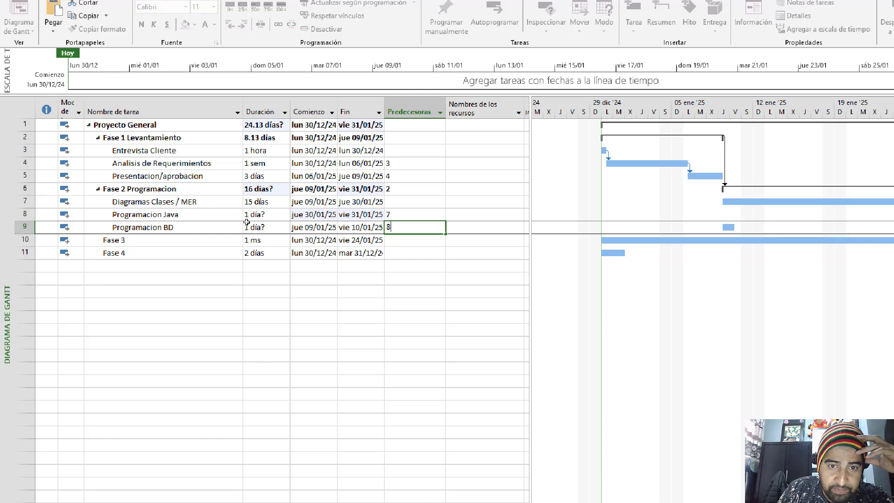
text(cc)
key(Return)
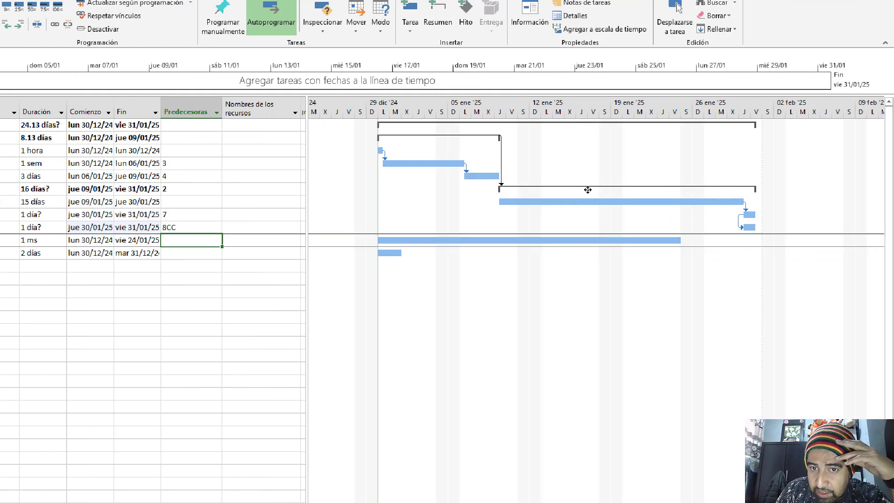
Set the durations of Programacion Java and Programacion BD to 3 months each.
click(621, 201)
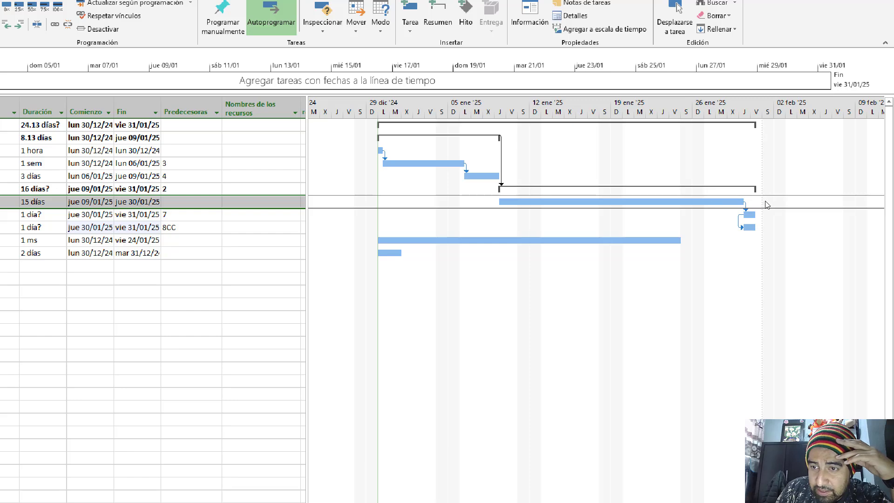
key(Down)
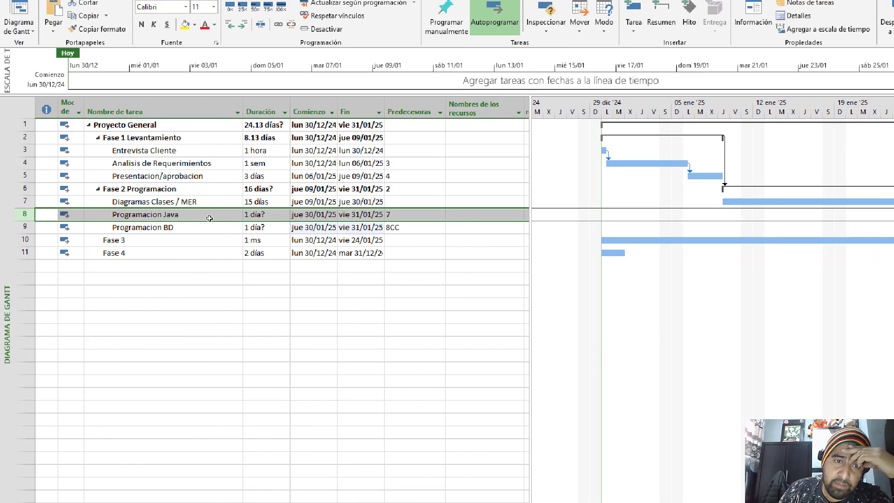
click(250, 216)
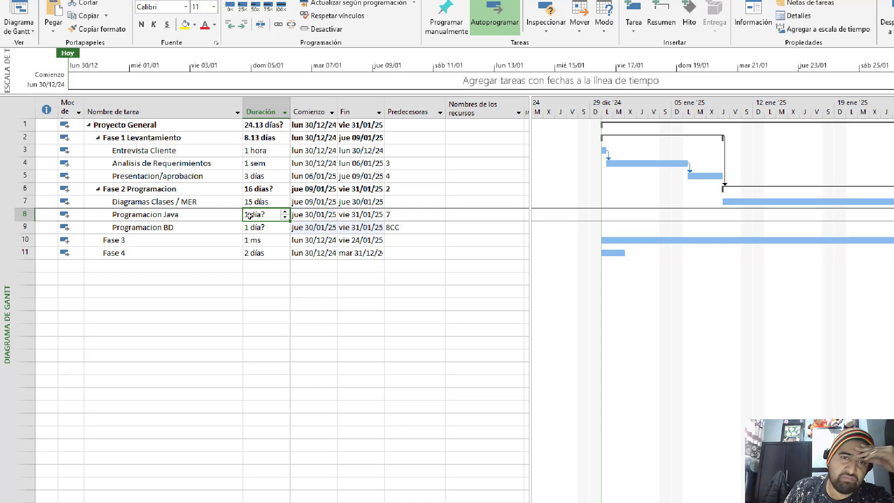
text(2)
text( se)
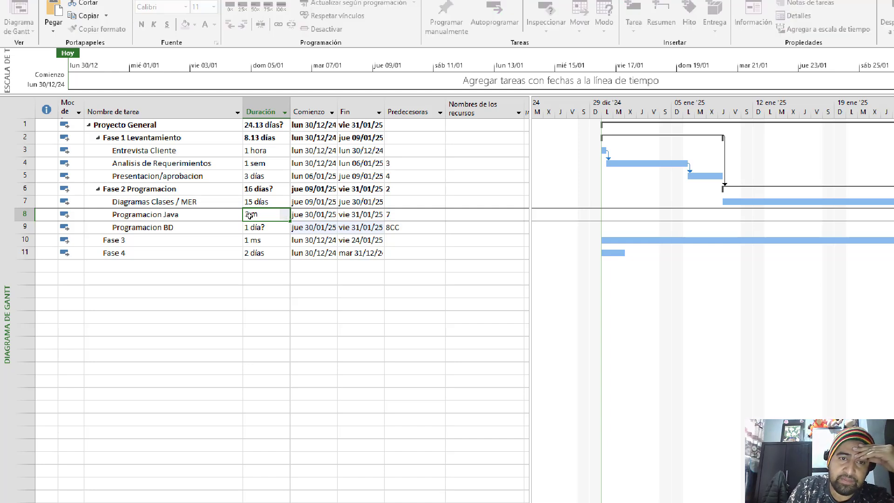
key(Return)
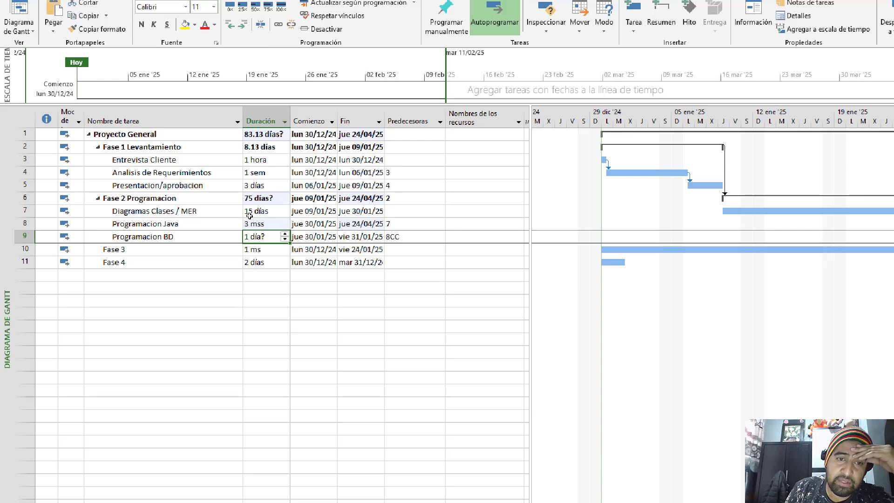
text(3 ms)
key(Return)
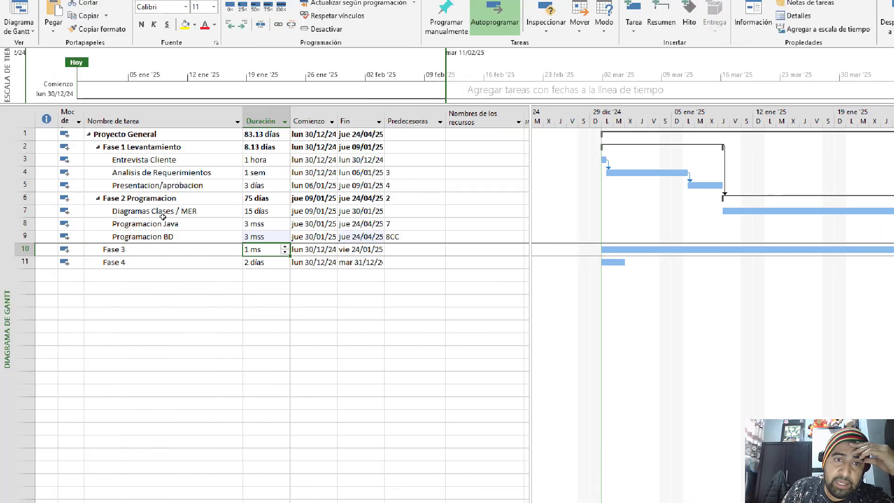
Review the duration, start and finish dates of Proyecto General and the full span of its phases on the Gantt chart.
key(ctrl+Up)
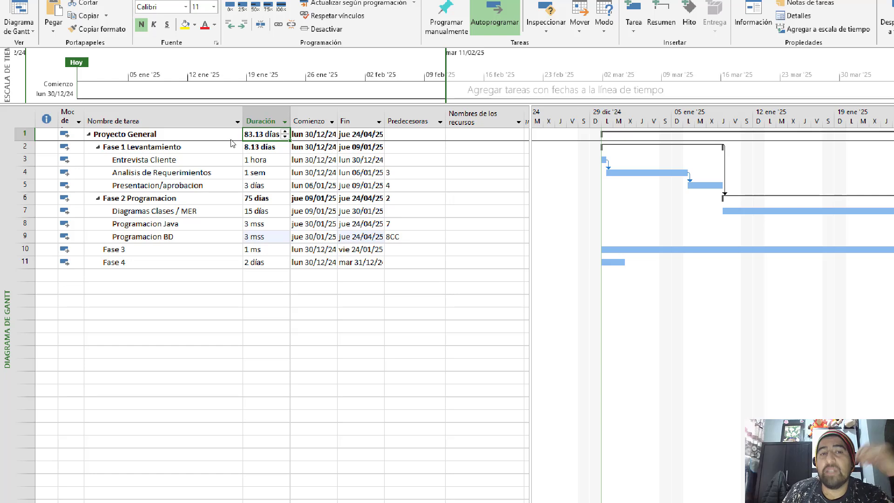
key(Right)
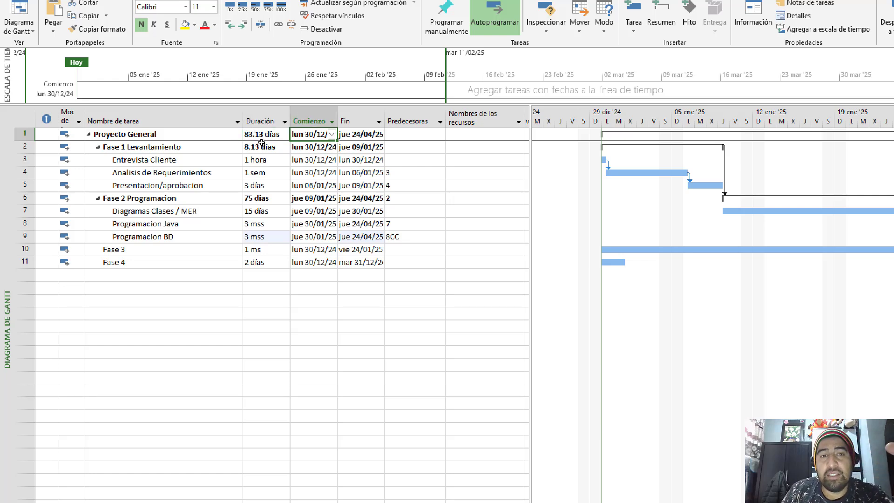
key(Right)
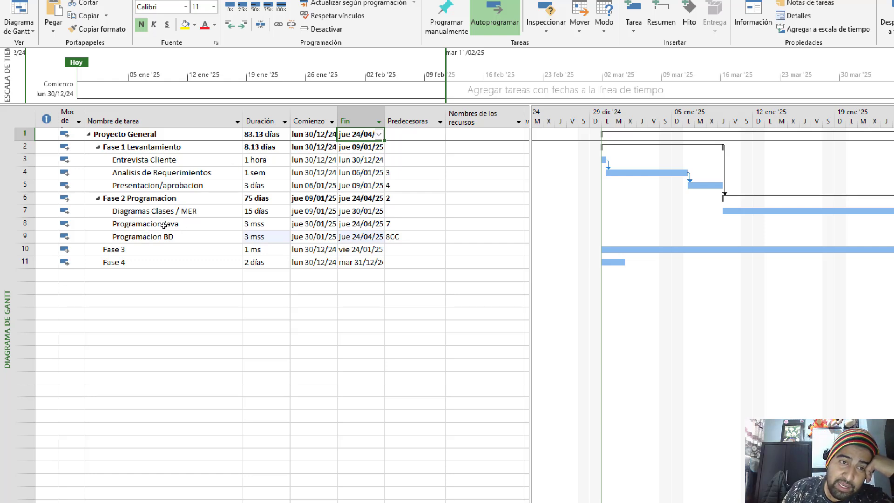
click(170, 250)
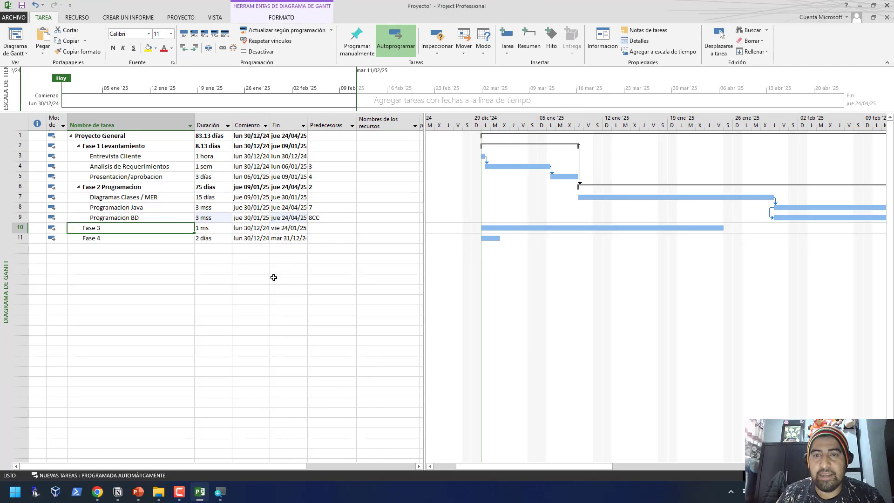
ctrl+scroll(674, 369, down, 1)
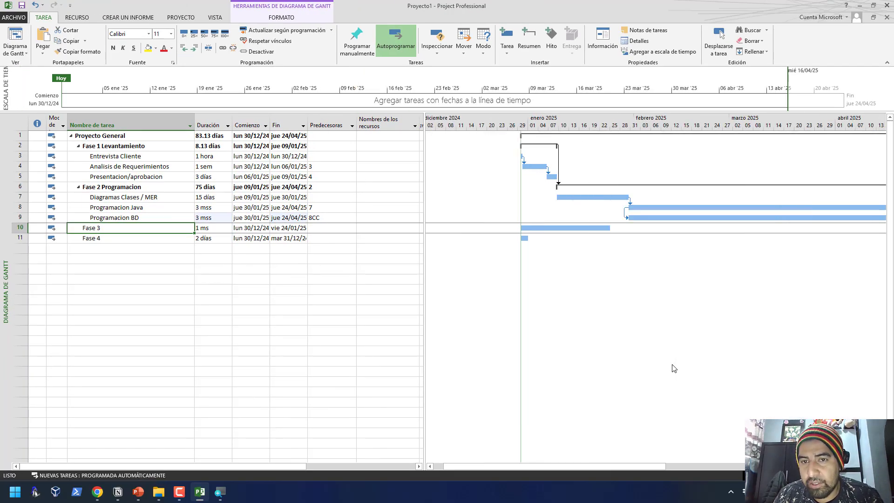
ctrl+scroll(673, 369, up, 1)
ctrl+scroll(674, 369, down, 1)
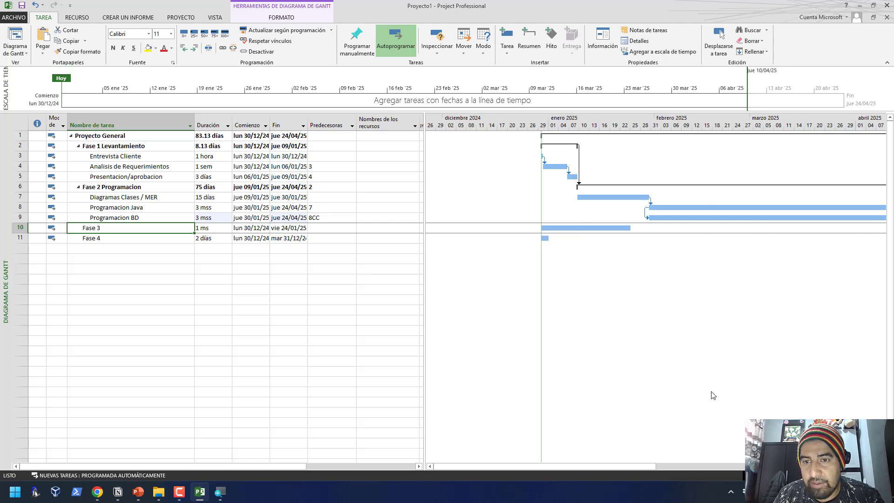
mouse_move(635, 466)
mouse_down()
mouse_move(702, 462)
mouse_move(689, 464)
mouse_up()
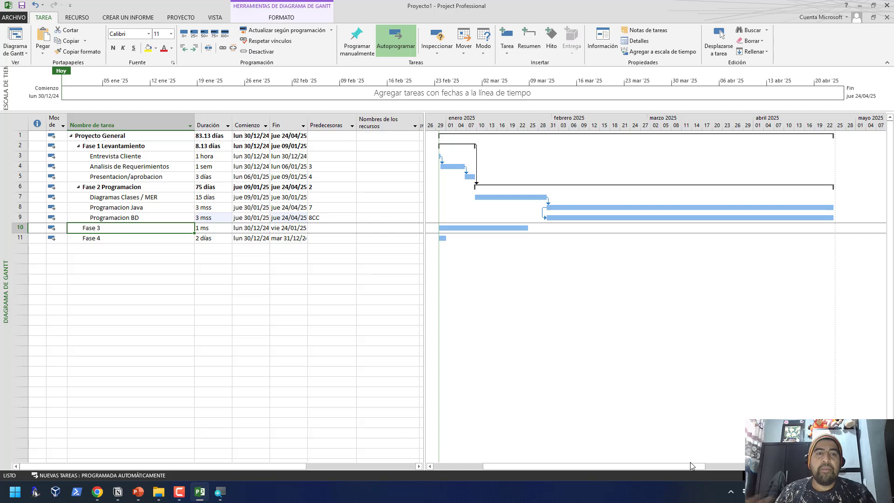